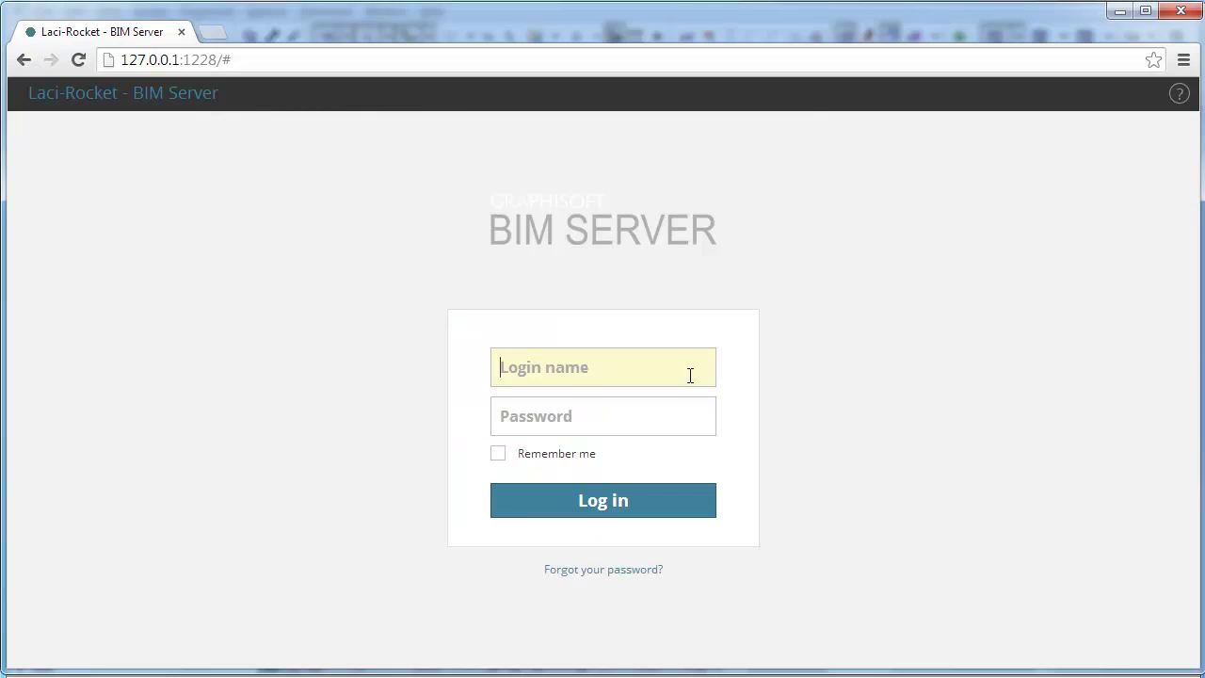
# Step: Log in to BIM Server Manager with the administrator login name and password
pyautogui.write('maste')
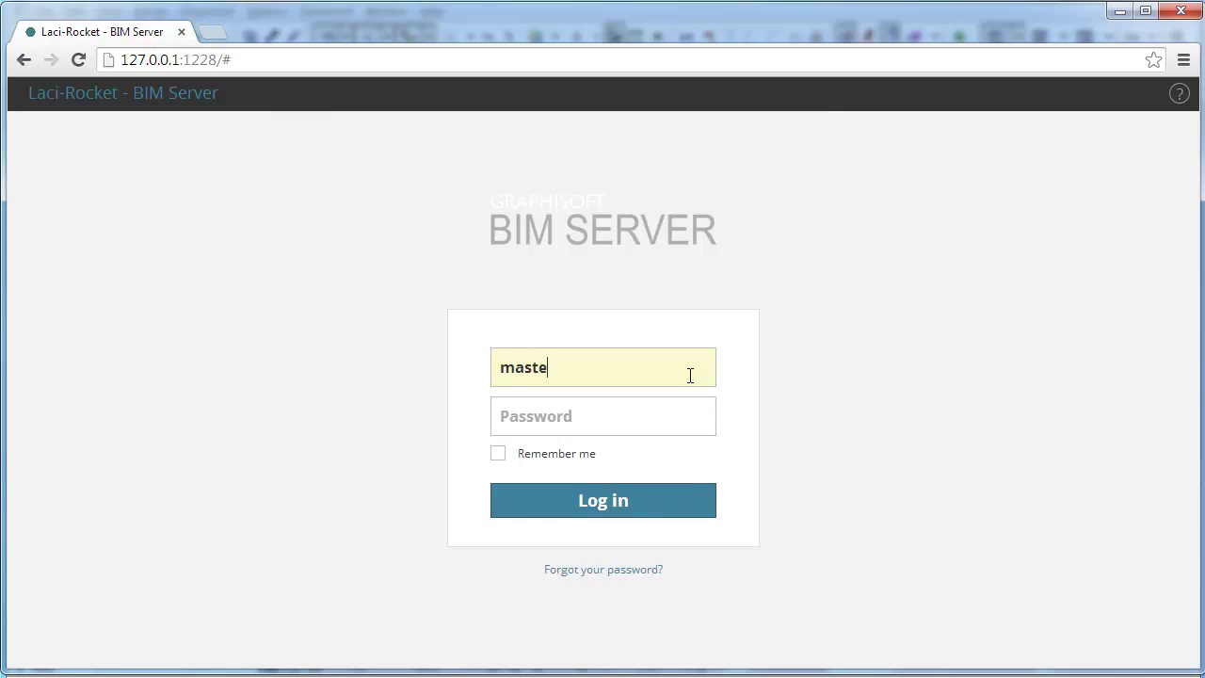
pyautogui.write('radmin')
pyautogui.press('Tab')
pyautogui.write('*******')
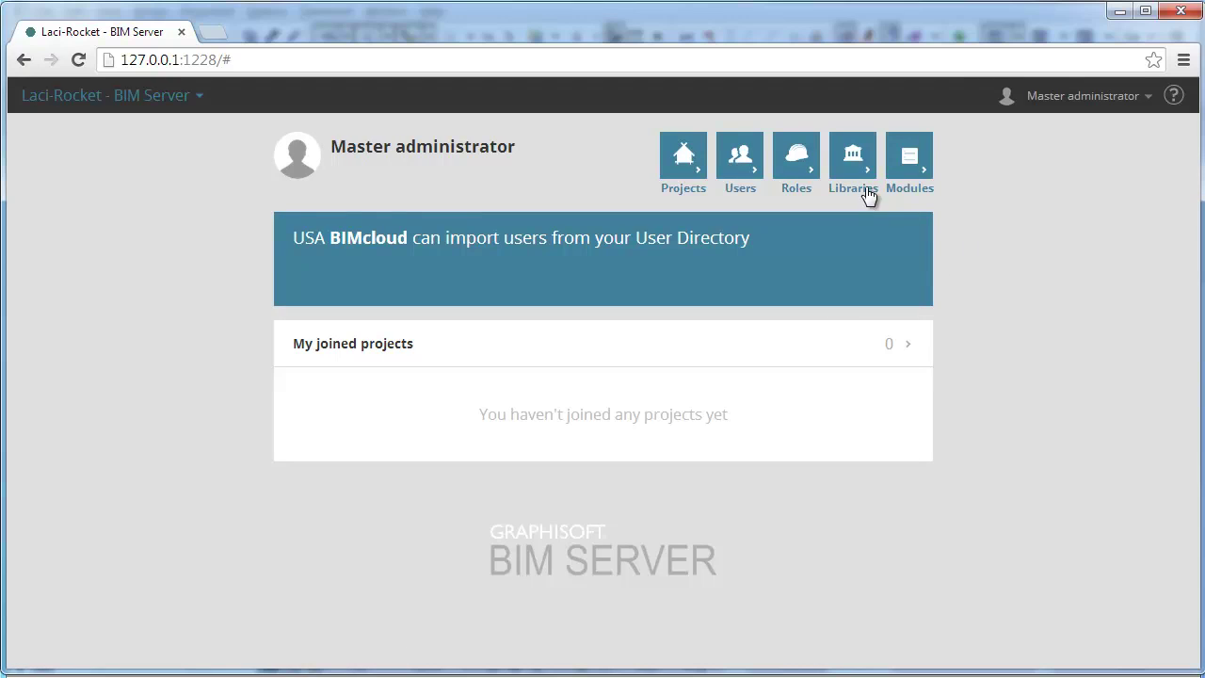
# Step: Go to Roles and select the Lead Architect role to show its permissions
pyautogui.click(797, 162)
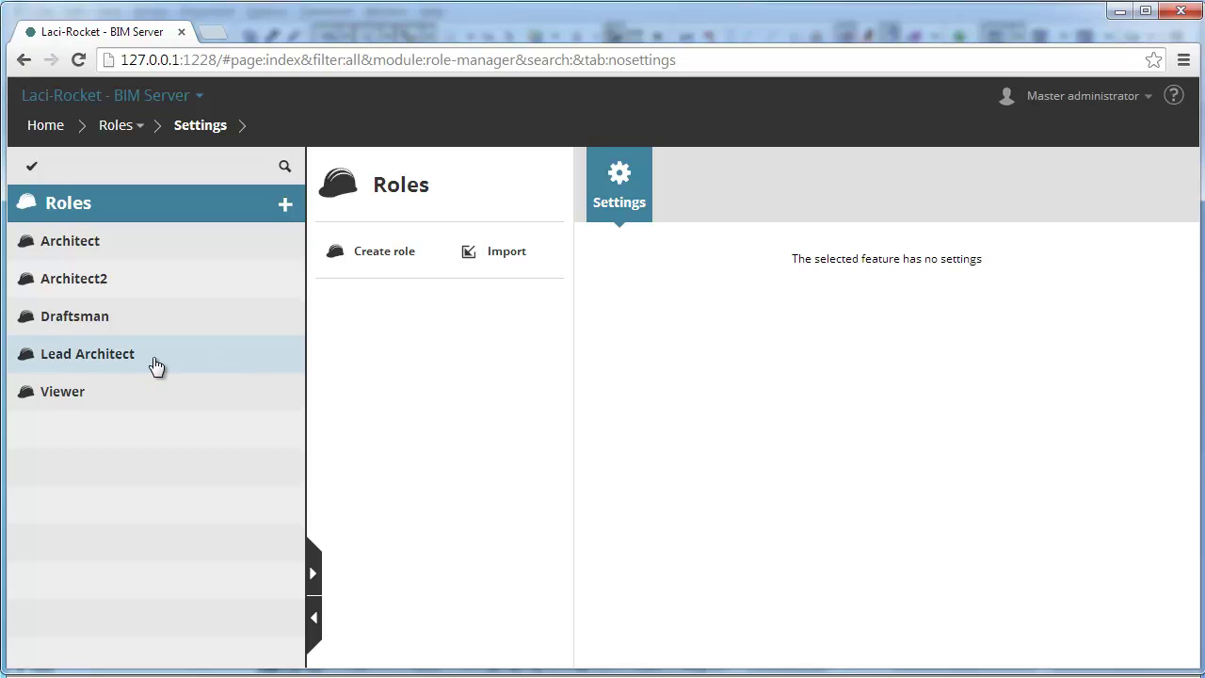
pyautogui.click(155, 365)
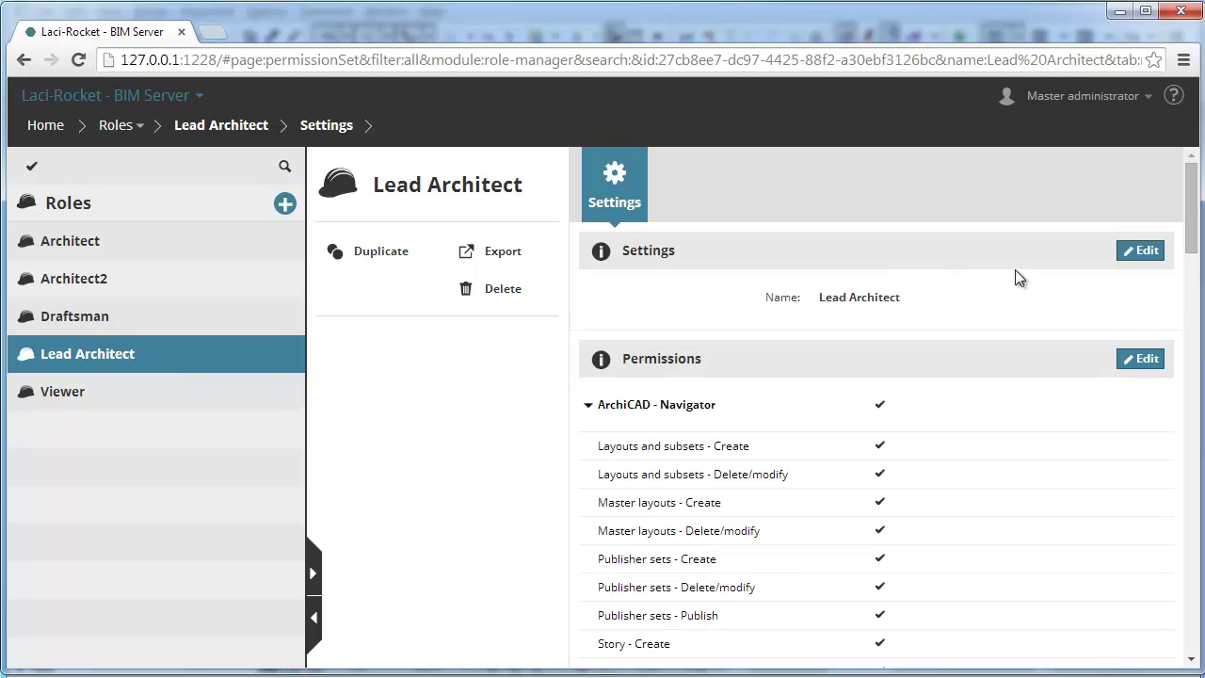
# Step: Confirm the Lead Architect holds the Issue - Manage permission, then switch to ArchiCAD
pyautogui.scroll(-2, 1016, 277)
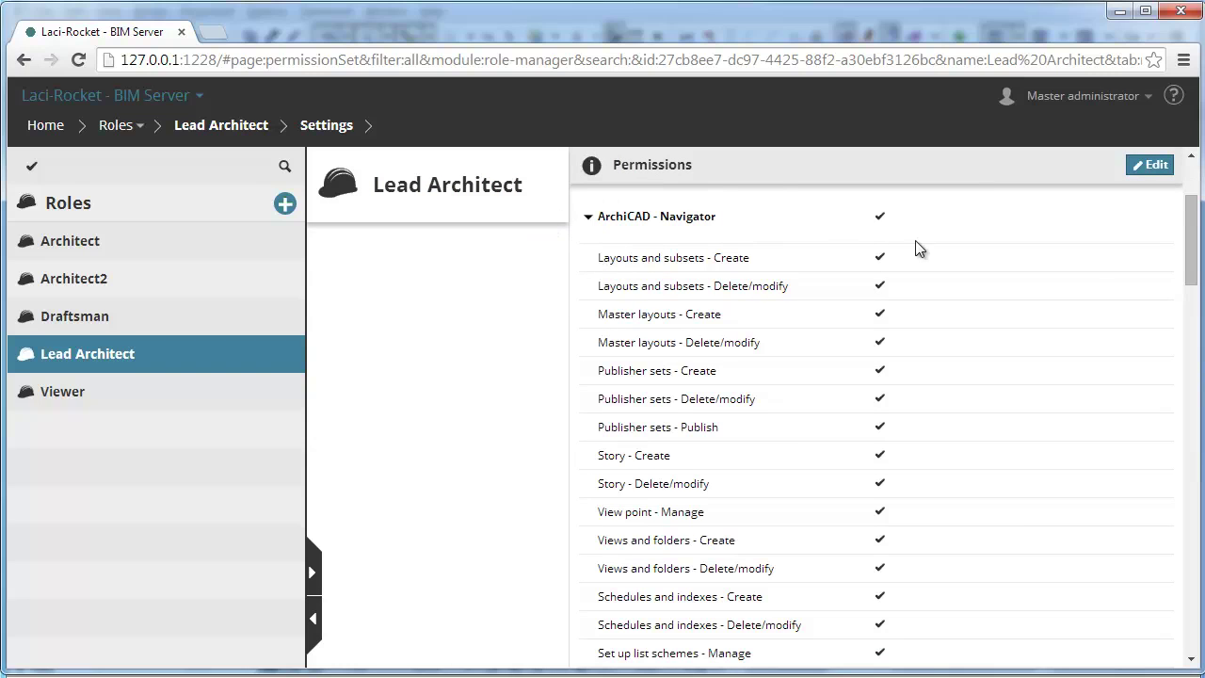
pyautogui.scroll(-4, 964, 236)
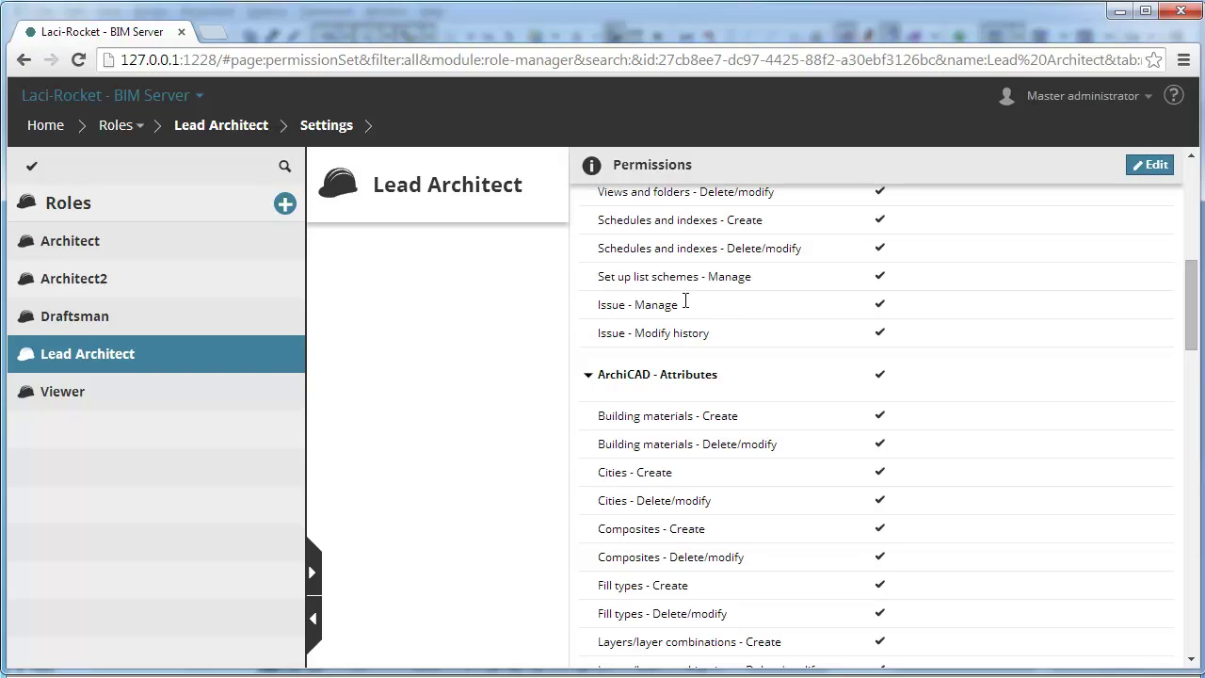
pyautogui.moveTo(678, 304); pyautogui.dragTo(591, 303)
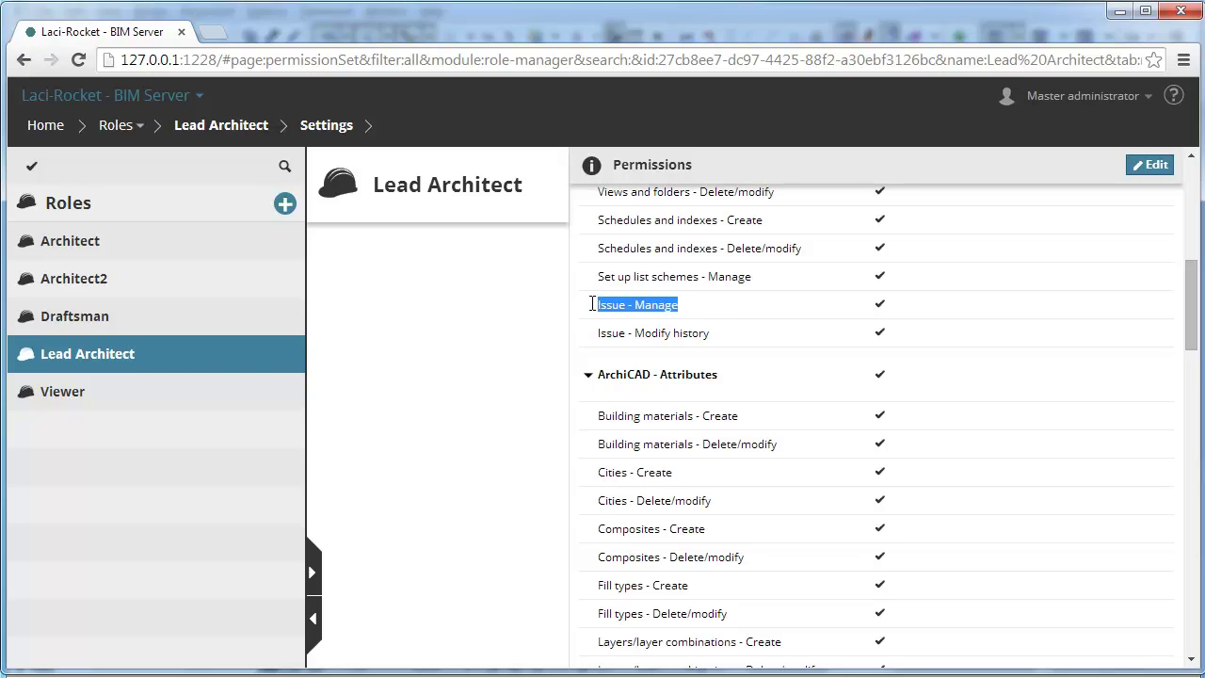
pyautogui.click(733, 312)
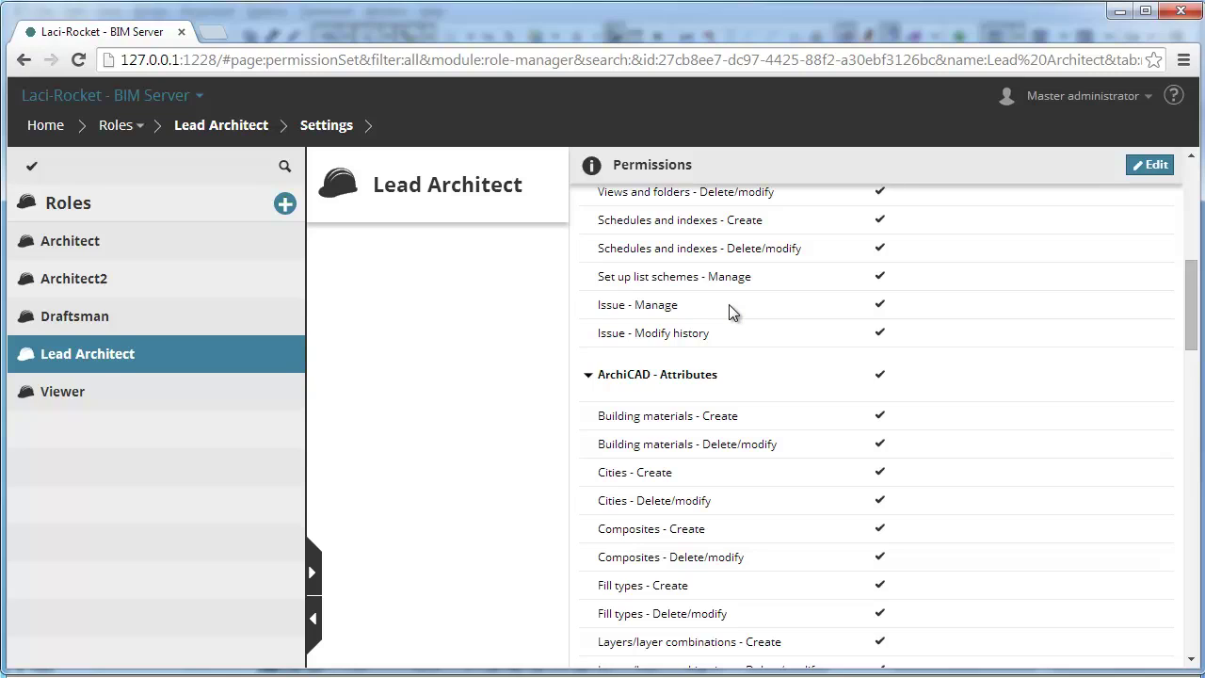
pyautogui.hotkey('alt', 'Tab')
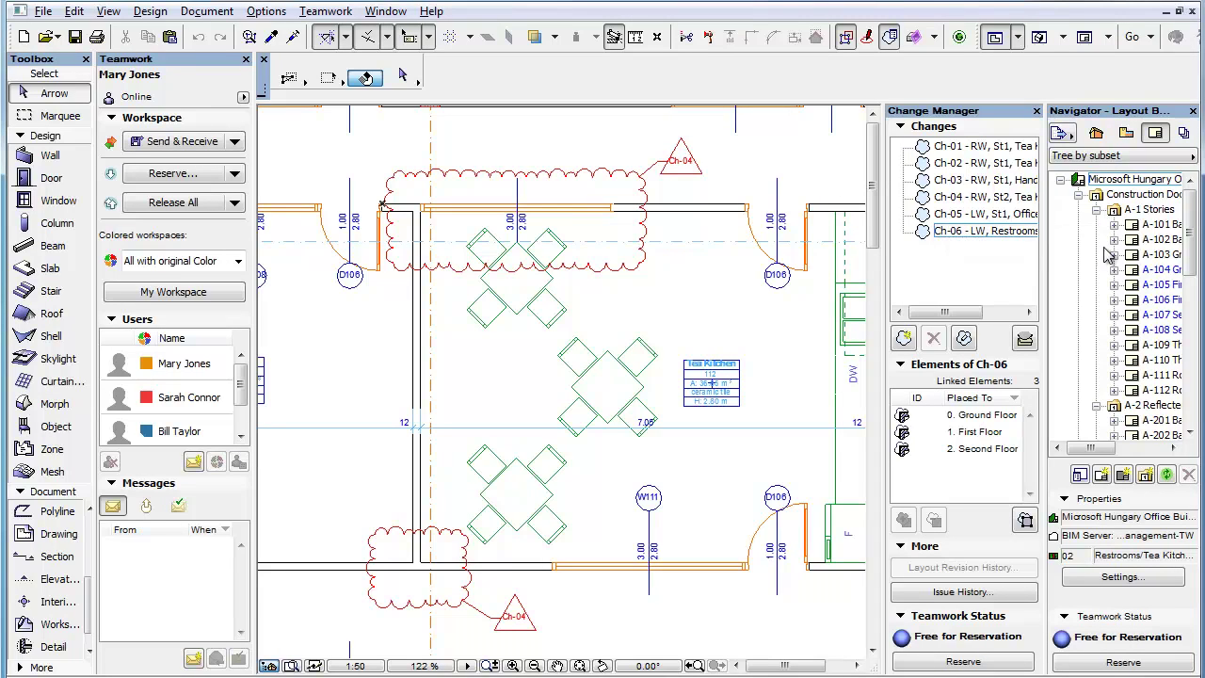
# Step: View issue 02 Restrooms/Tea Kitchens in Issue History, then cancel Book Settings unchanged
pyautogui.click(1024, 605)
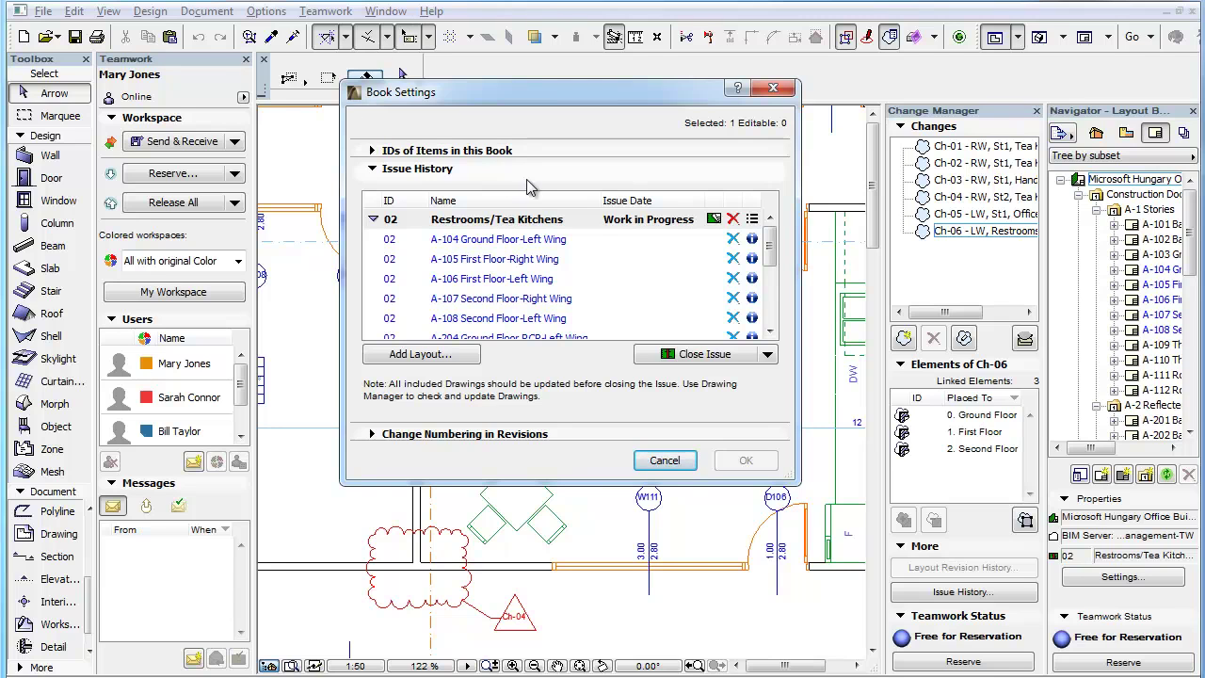
pyautogui.click(664, 460)
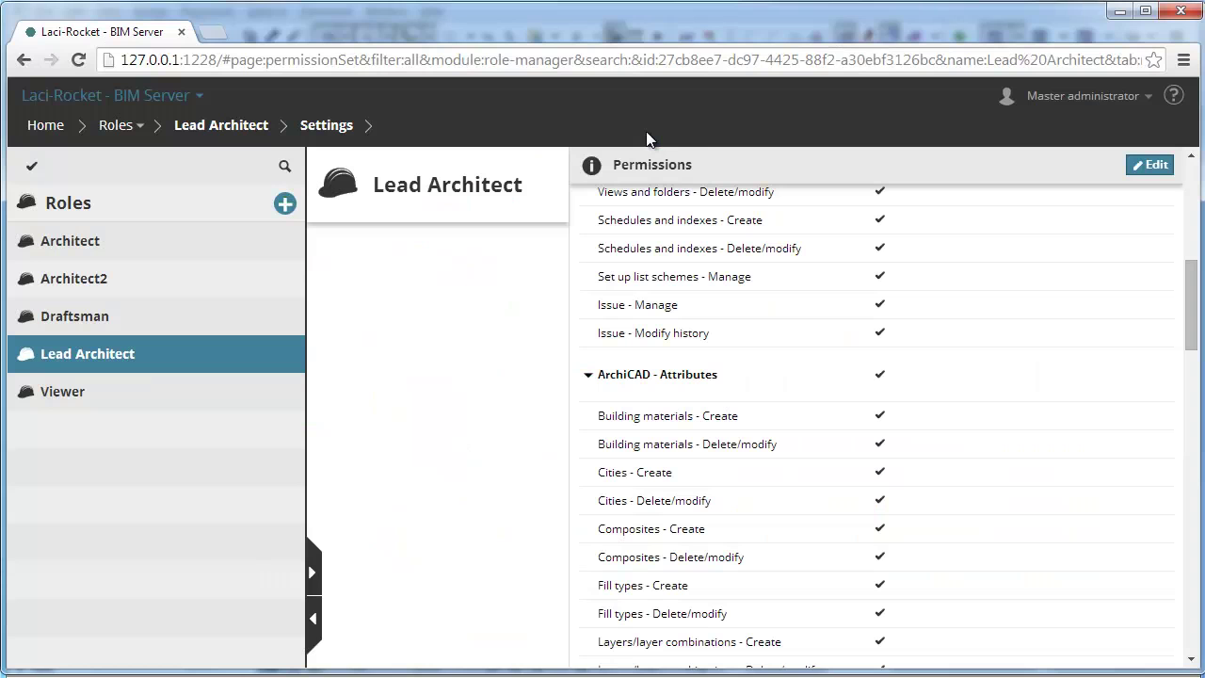
# Step: Confirm the Lead Architect holds Layouts and subsets - Delete/modify, then return to ArchiCAD
pyautogui.scroll(5, 968, 382)
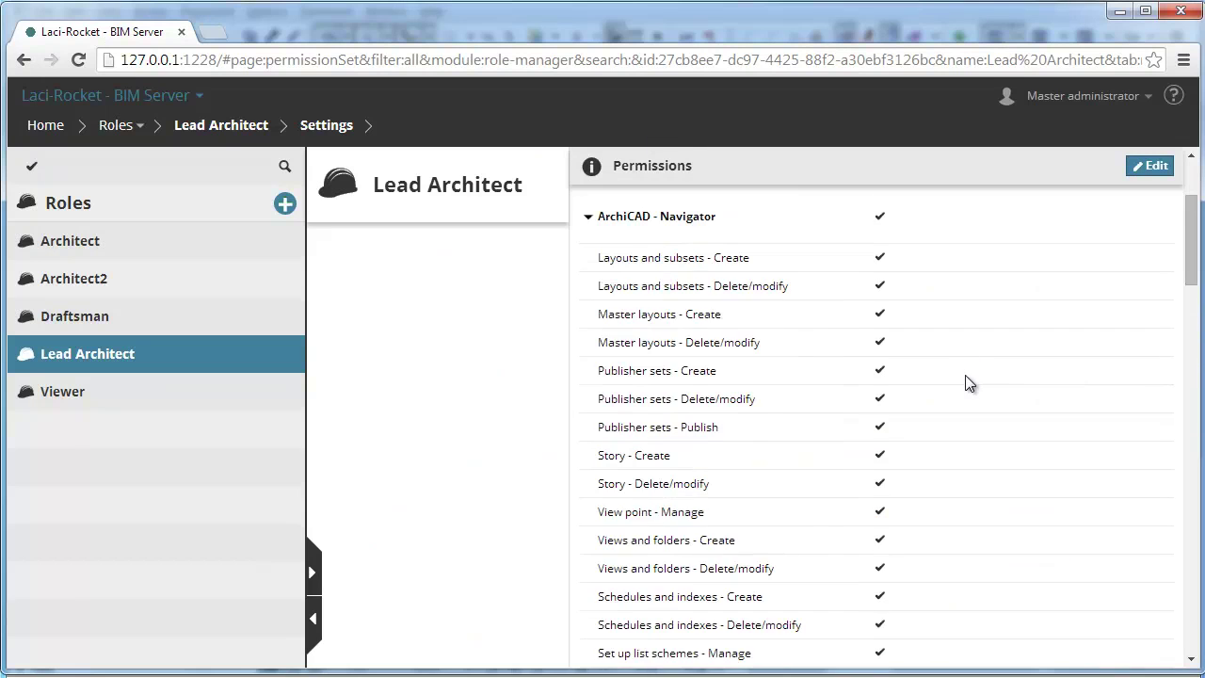
pyautogui.moveTo(813, 380); pyautogui.dragTo(580, 381)
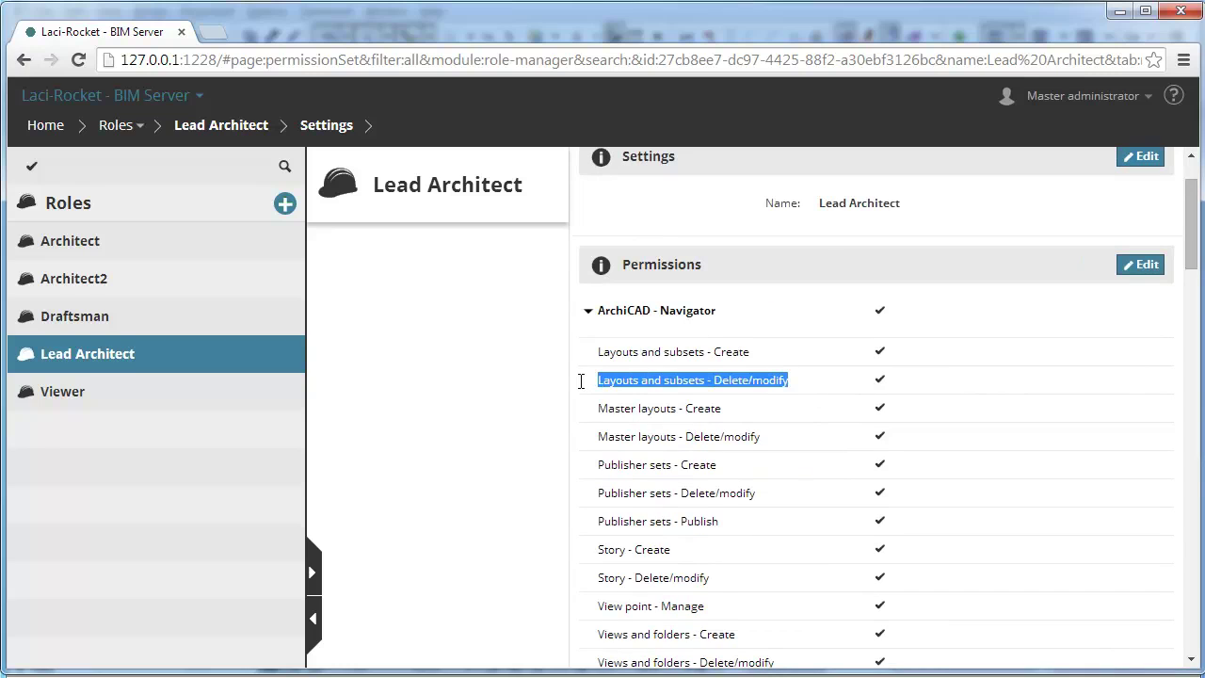
pyautogui.click(812, 387)
pyautogui.hotkey('alt', 'Tab')
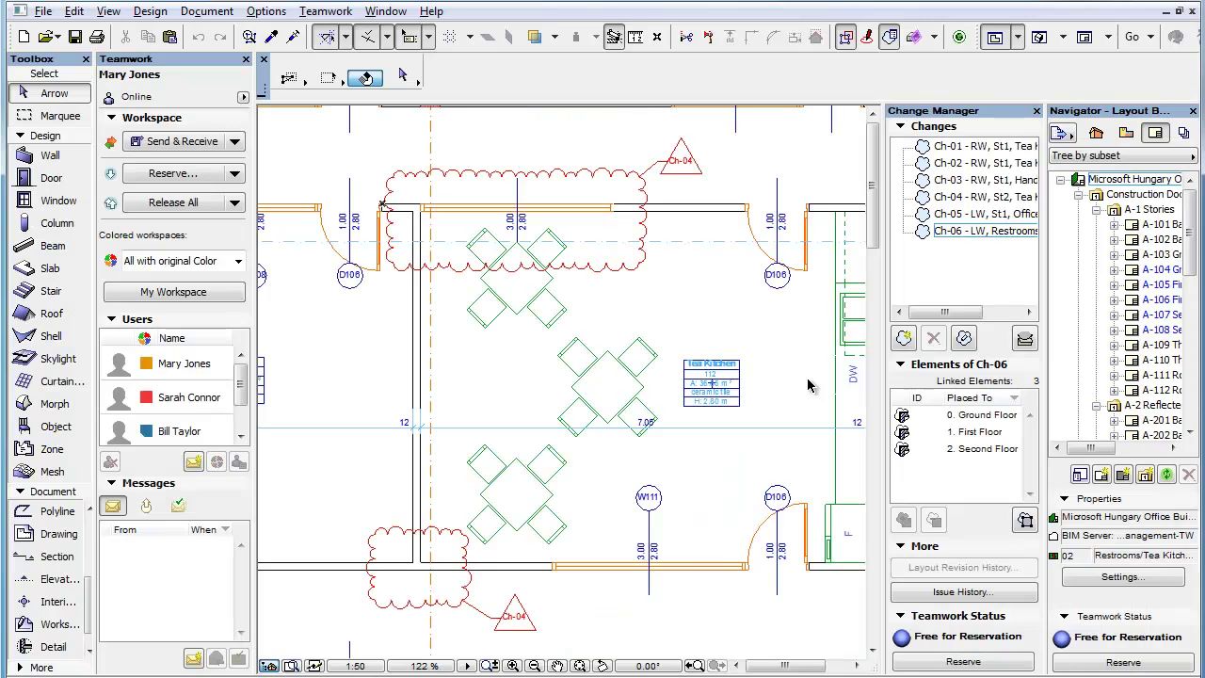
# Step: Look at the not-yet-reserved issue history in Book Settings, then cancel it
pyautogui.rightClick(1148, 185)
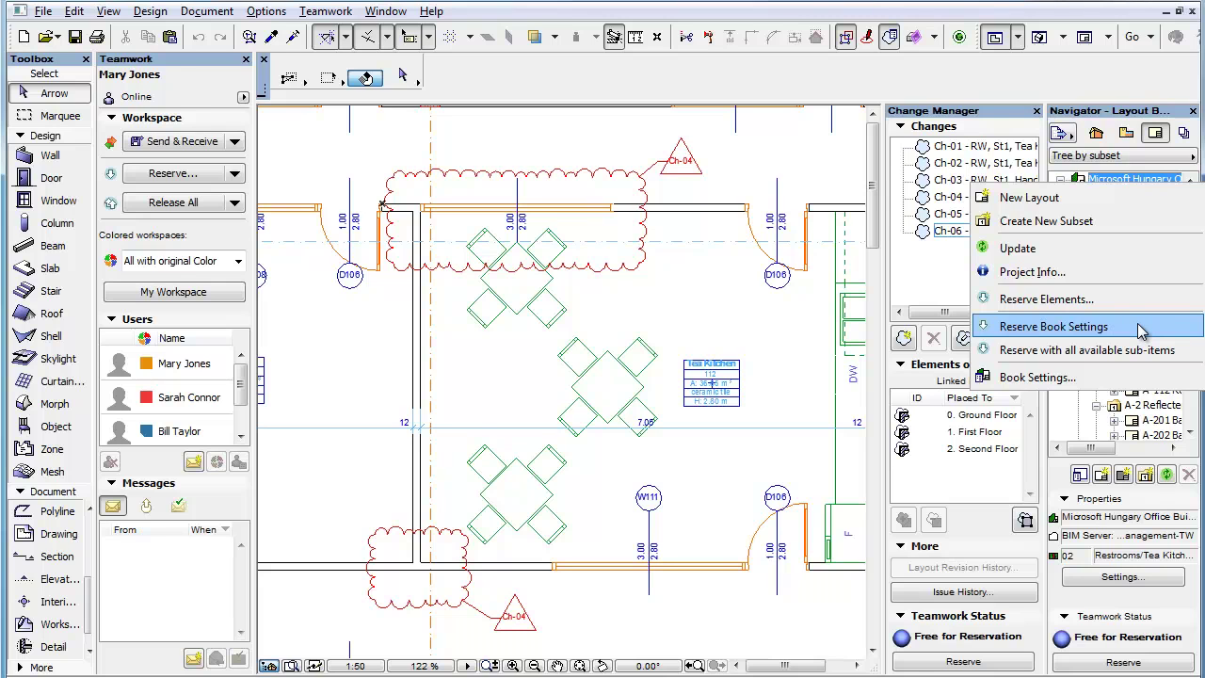
pyautogui.click(993, 518)
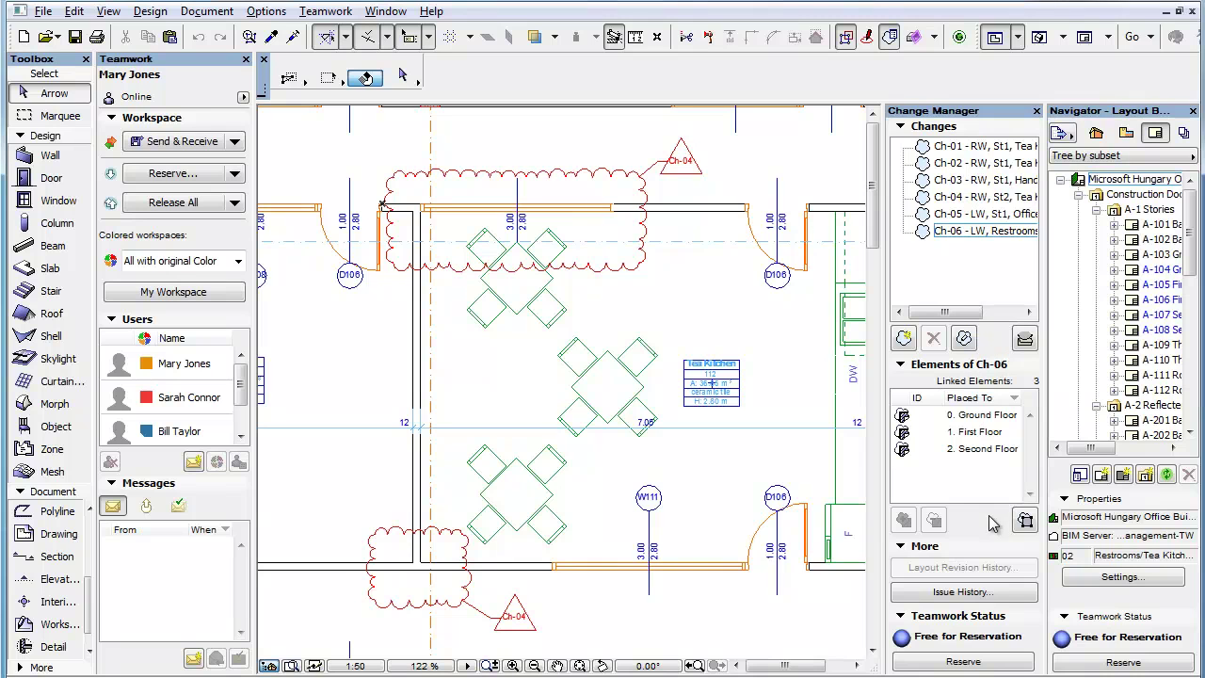
pyautogui.click(1017, 592)
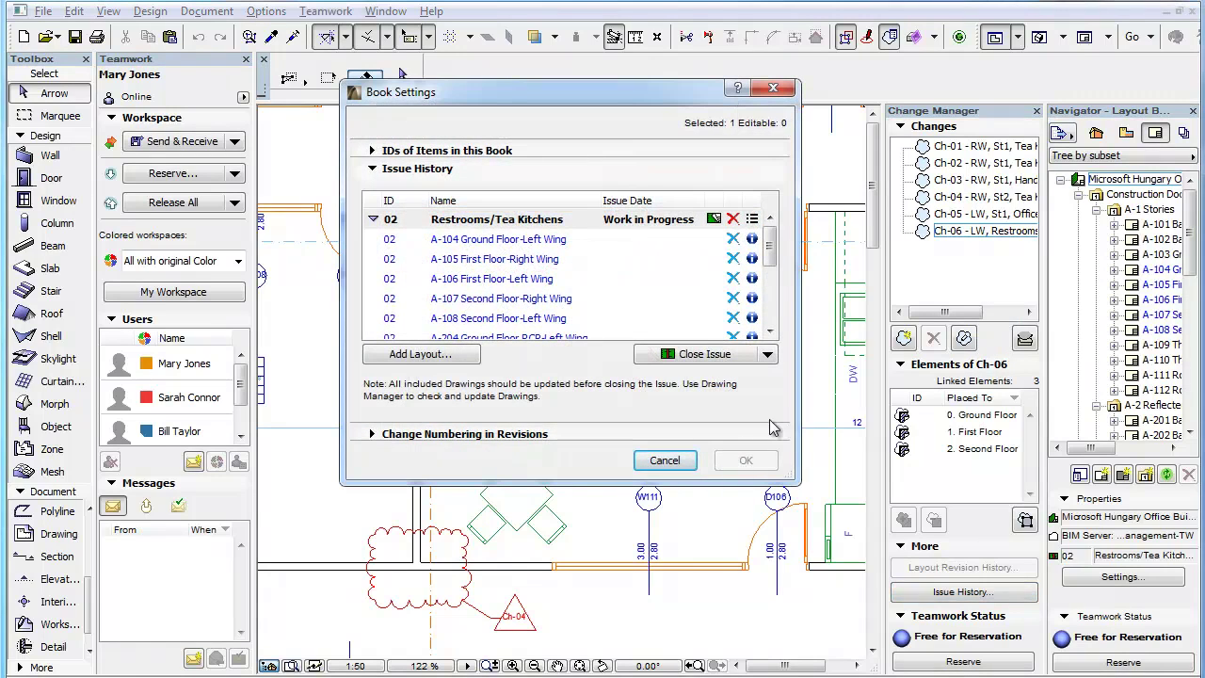
pyautogui.click(663, 459)
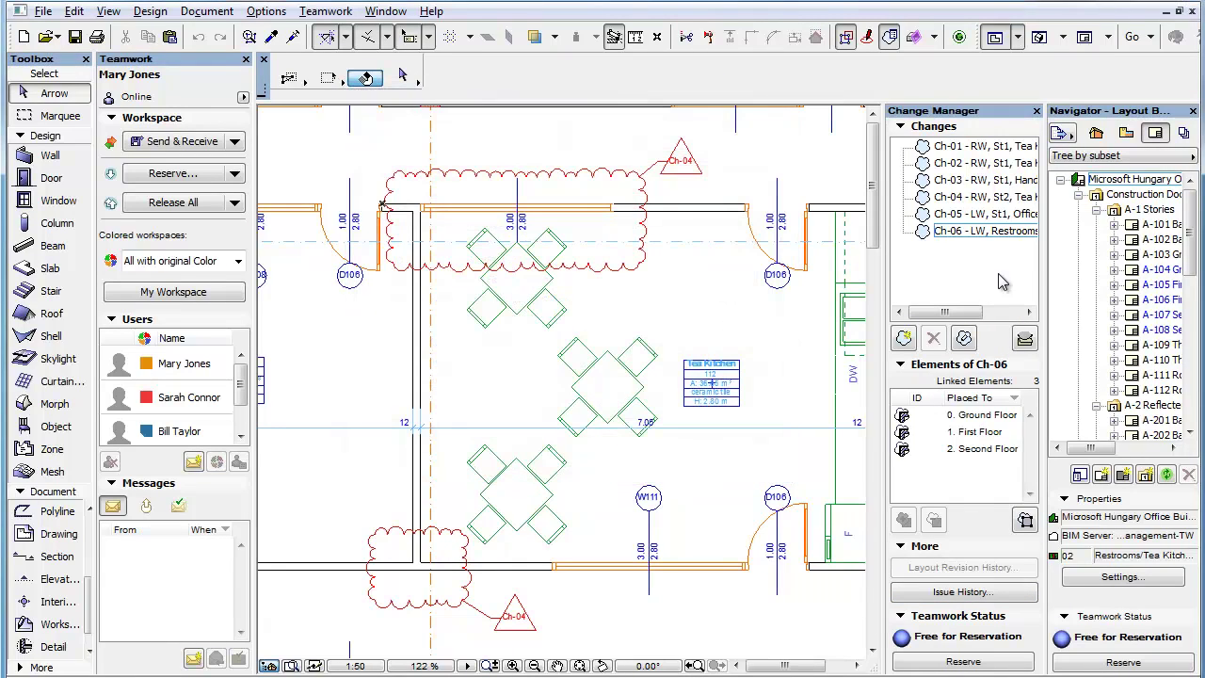
# Step: Reserve Book Settings from the Navigator root and check the issue history is now Editable
pyautogui.rightClick(1156, 189)
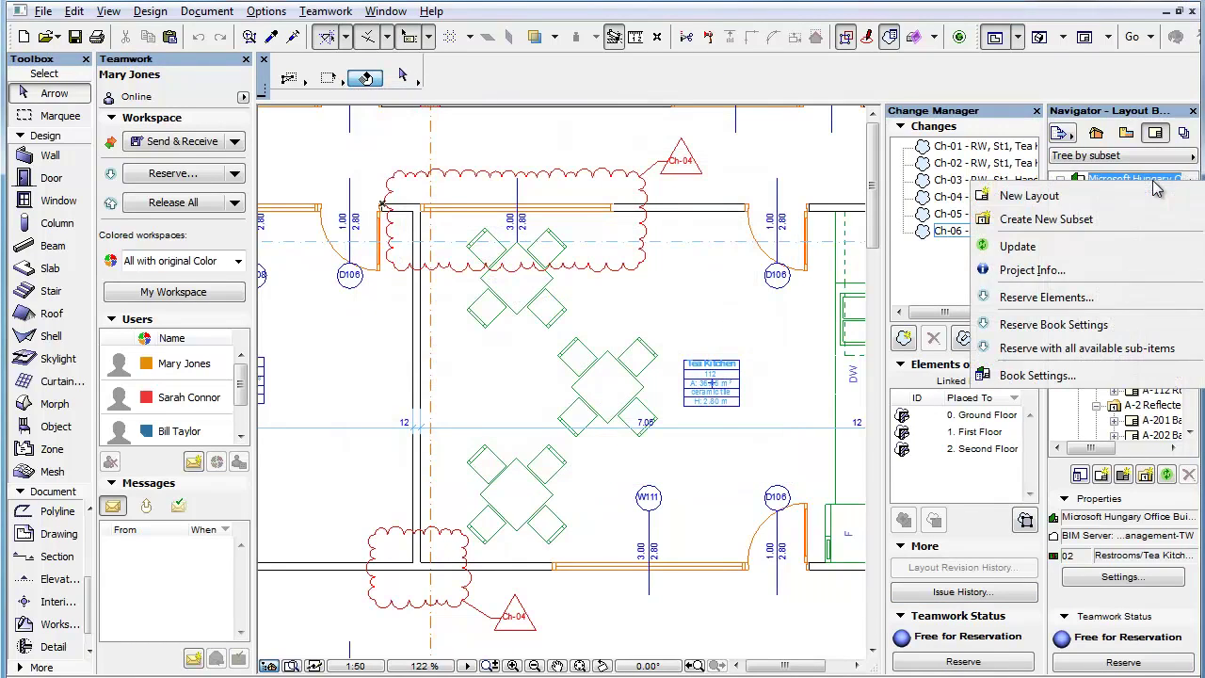
pyautogui.click(1153, 336)
pyautogui.click(1005, 591)
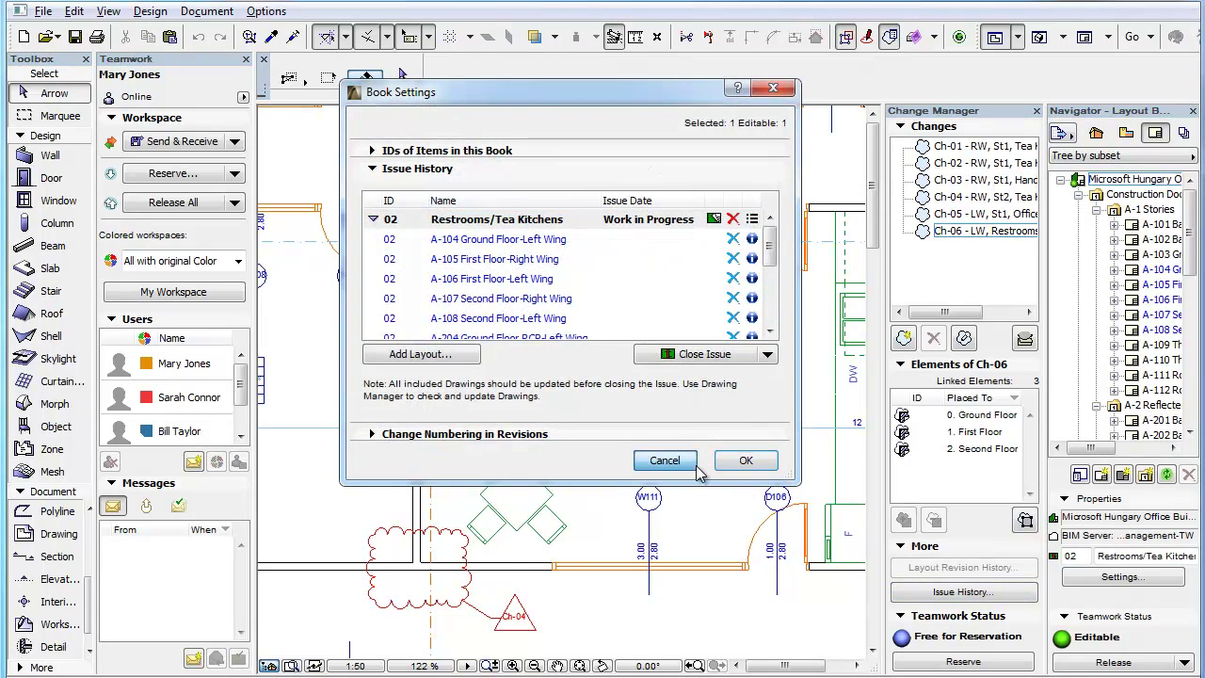
pyautogui.click(692, 463)
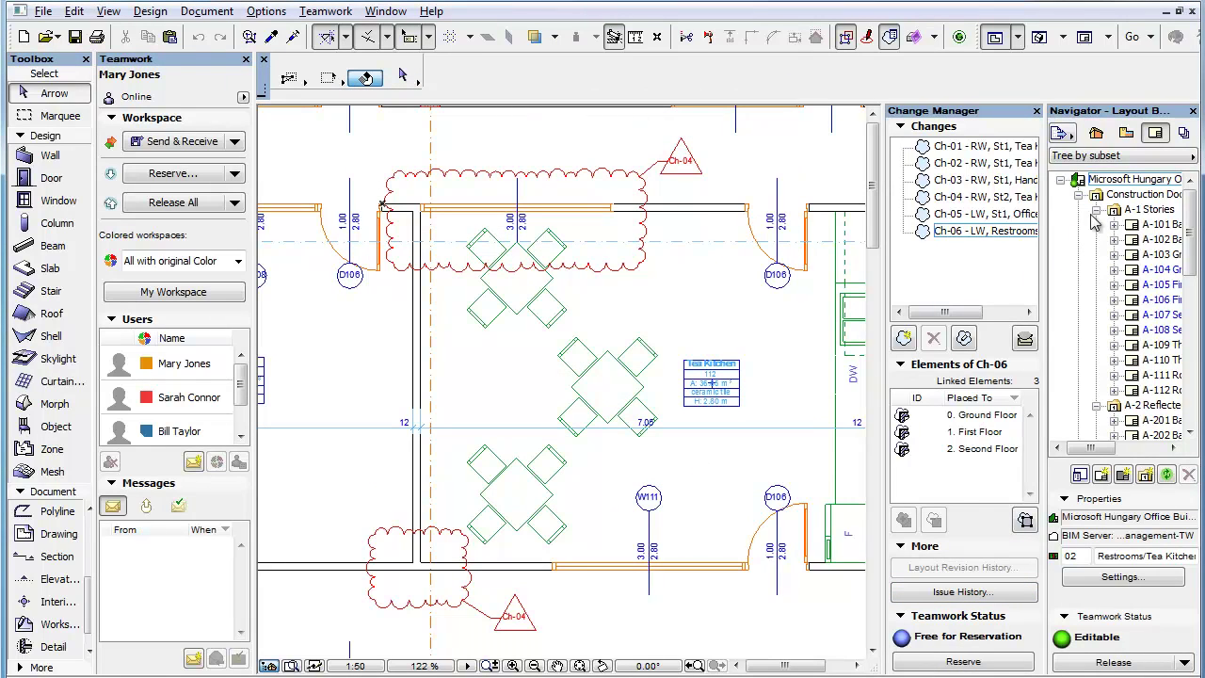
# Step: Change the current issue's ID from 02 to I-02 in Issue Details
pyautogui.rightClick(1153, 183)
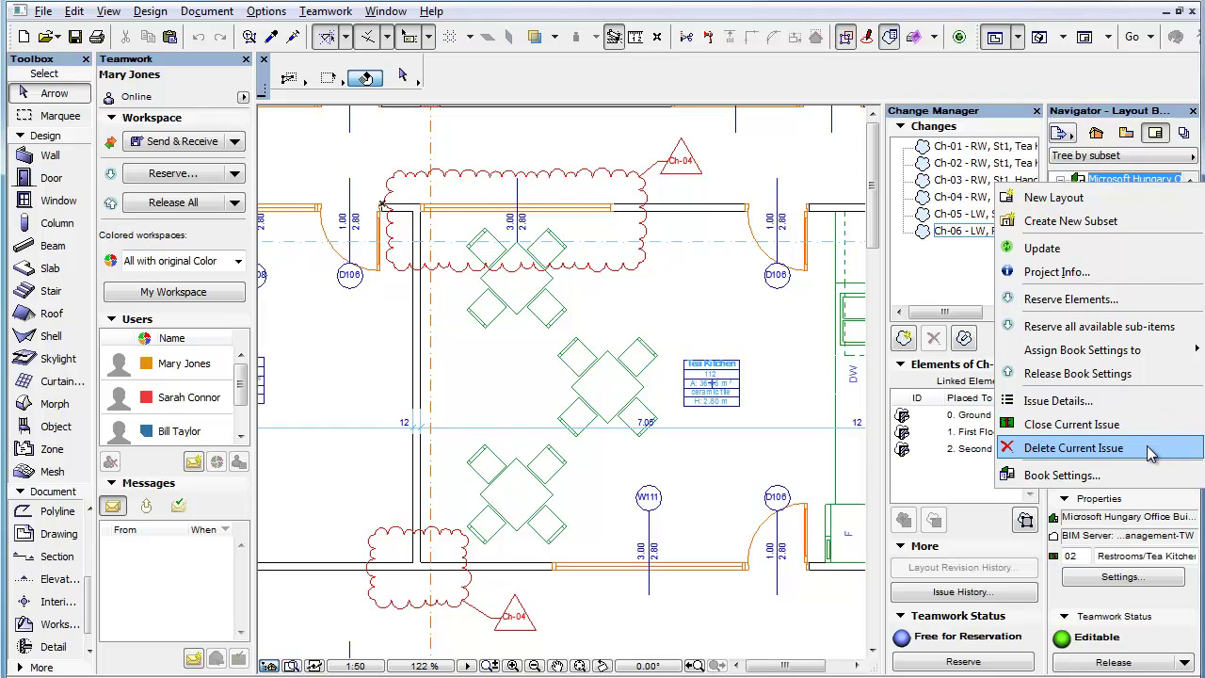
pyautogui.click(1114, 402)
pyautogui.click(497, 180)
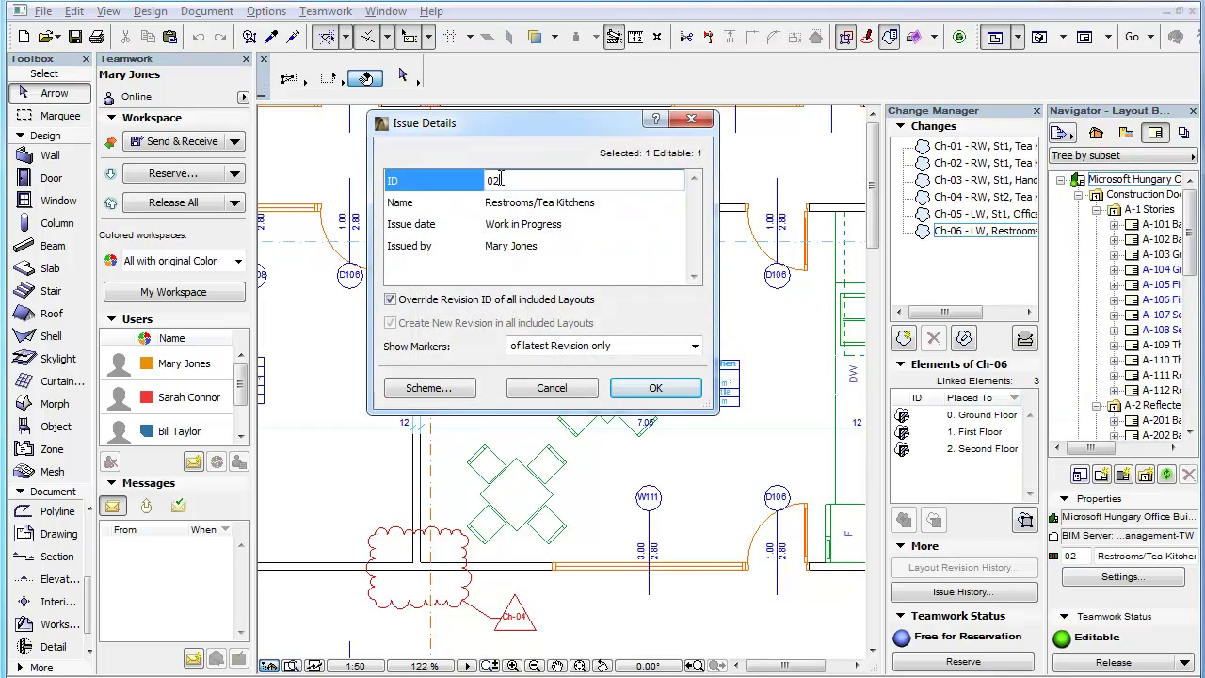
pyautogui.write('I-')
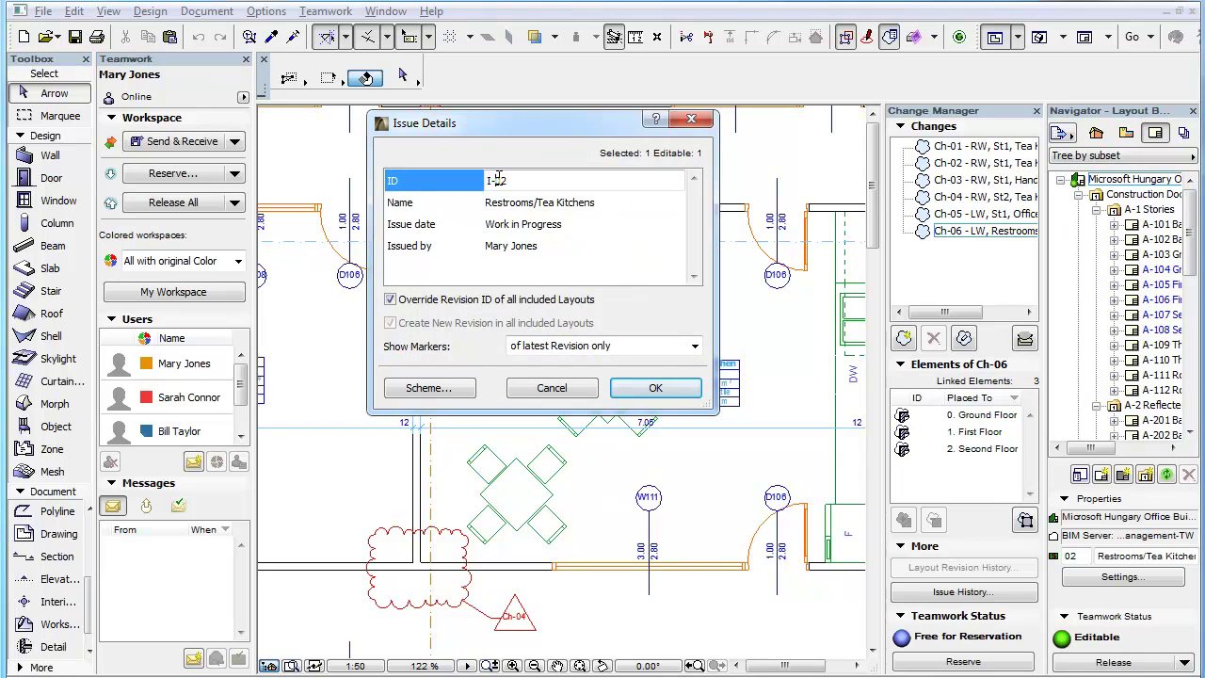
pyautogui.click(655, 388)
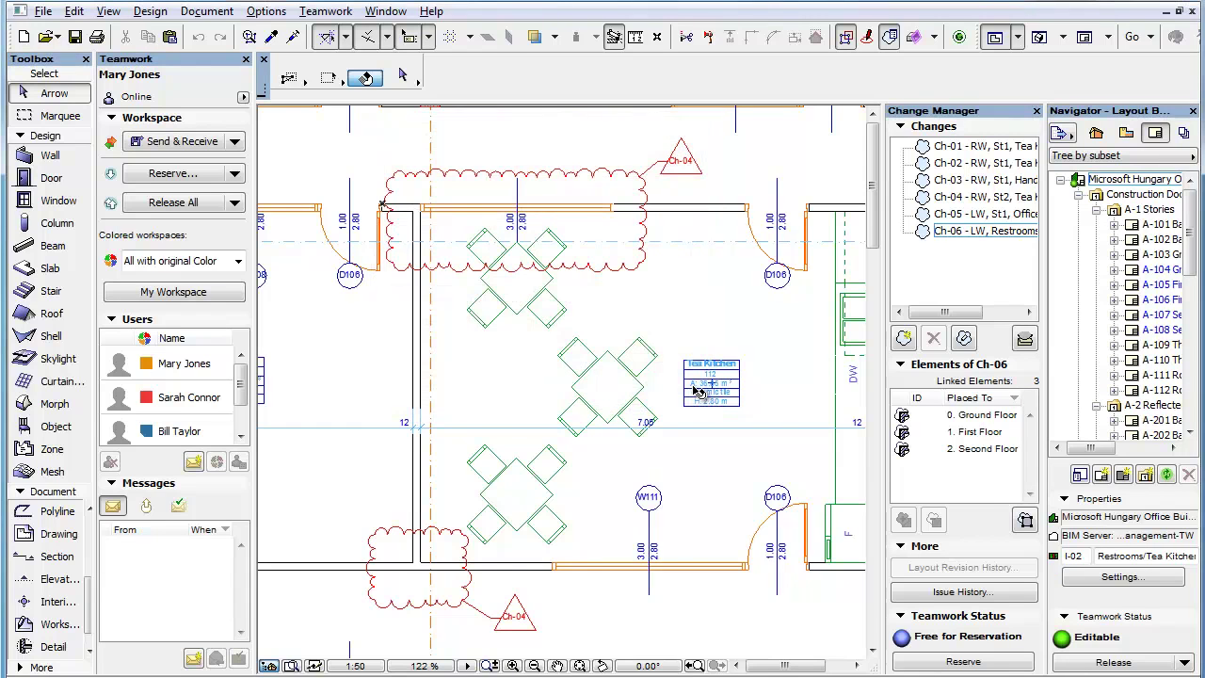
# Step: Close the current issue I-02 from the Navigator root options
pyautogui.click(1134, 179)
pyautogui.rightClick(1156, 184)
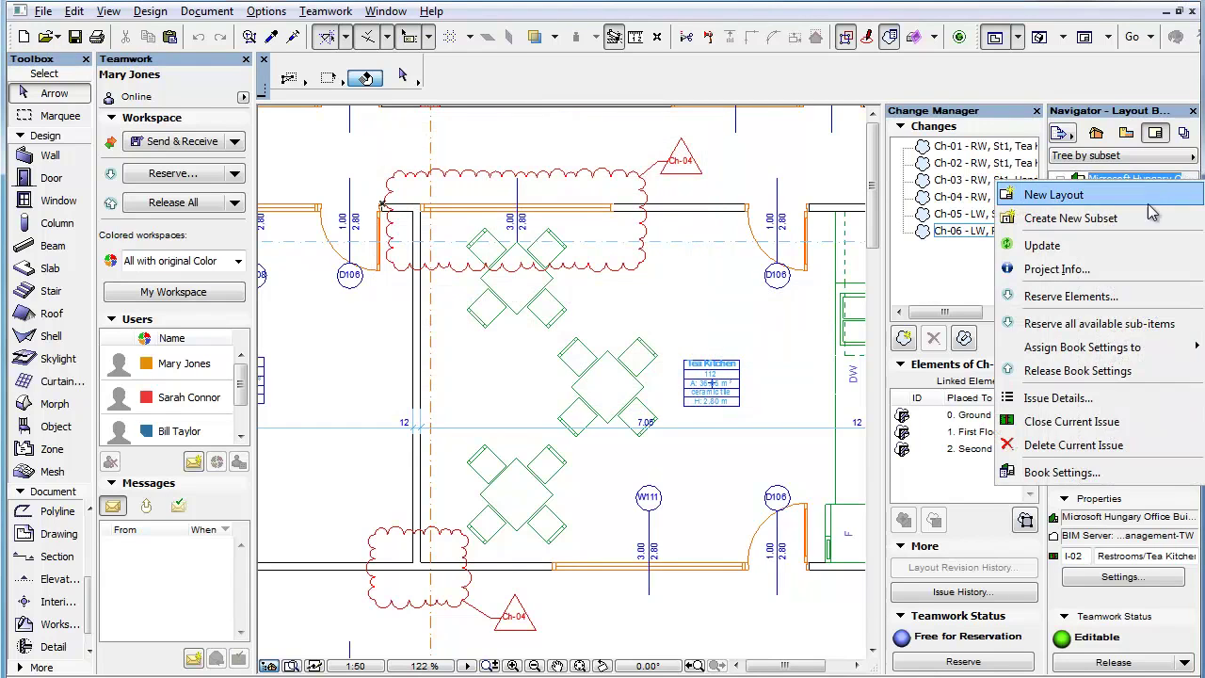
pyautogui.click(1148, 424)
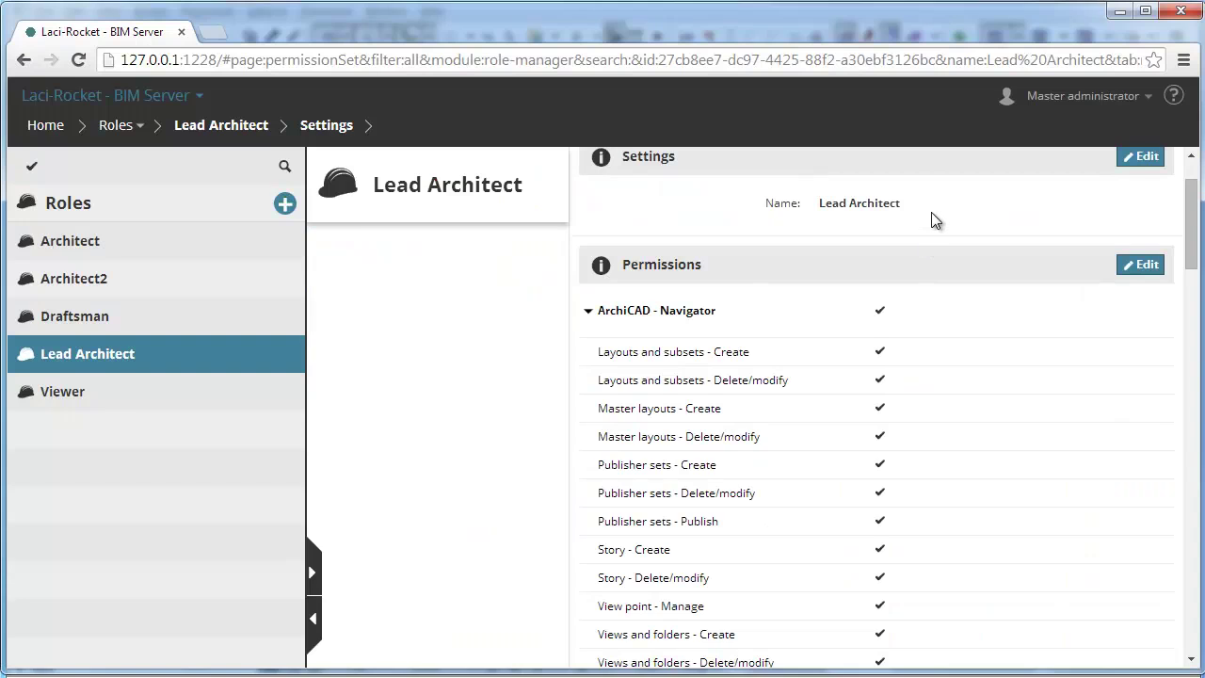
# Step: Scroll to the Issue permissions and highlight Lead Architect's Issue - Modify history
pyautogui.scroll(-4, 931, 226)
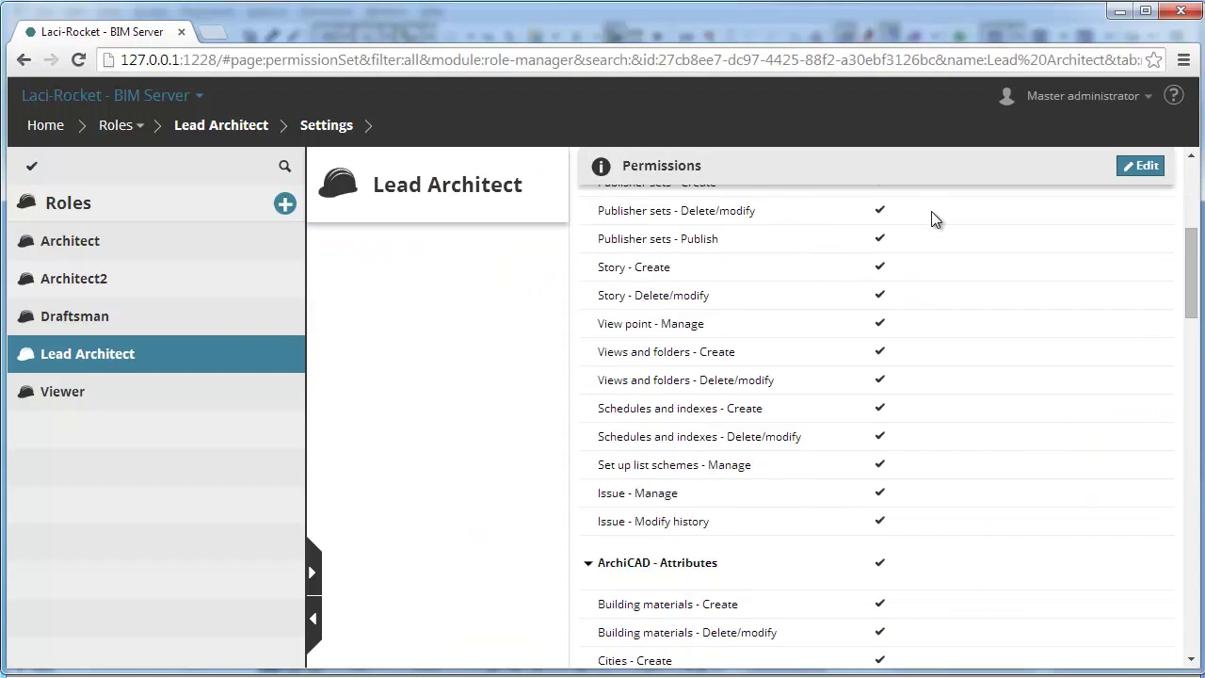
pyautogui.moveTo(750, 439); pyautogui.dragTo(591, 437)
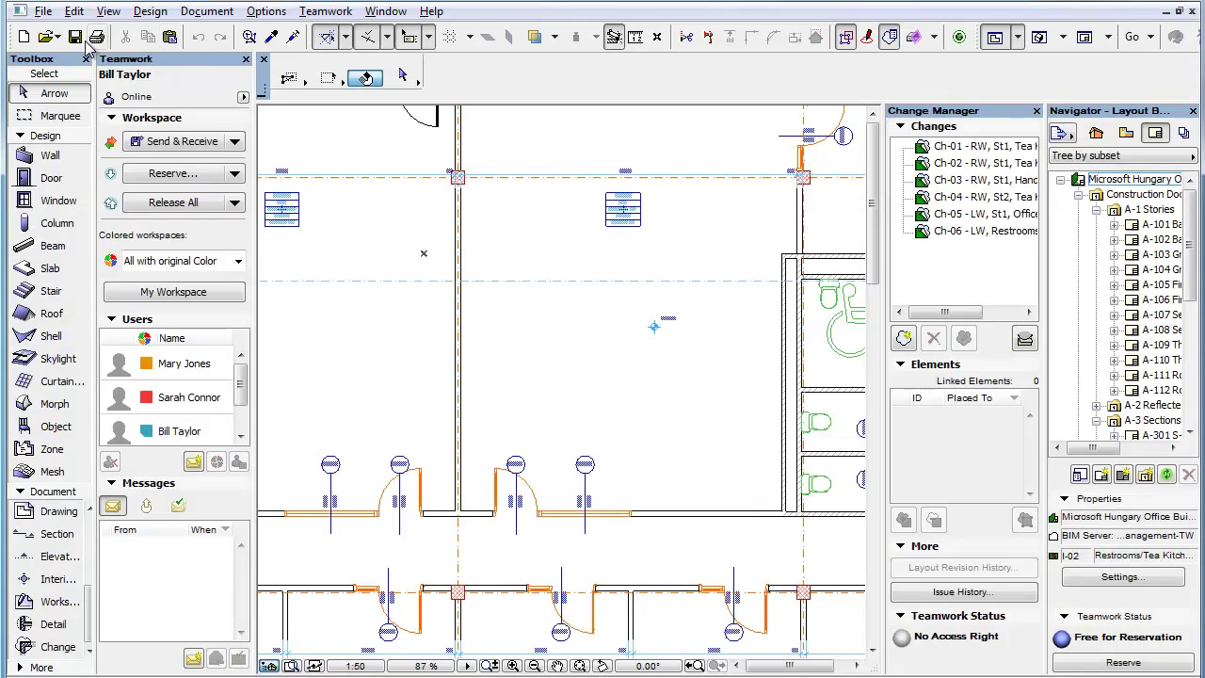
# Step: Reserve the Book Settings from the layout book's root item
pyautogui.click(1134, 178)
pyautogui.rightClick(1134, 179)
pyautogui.click(1129, 327)
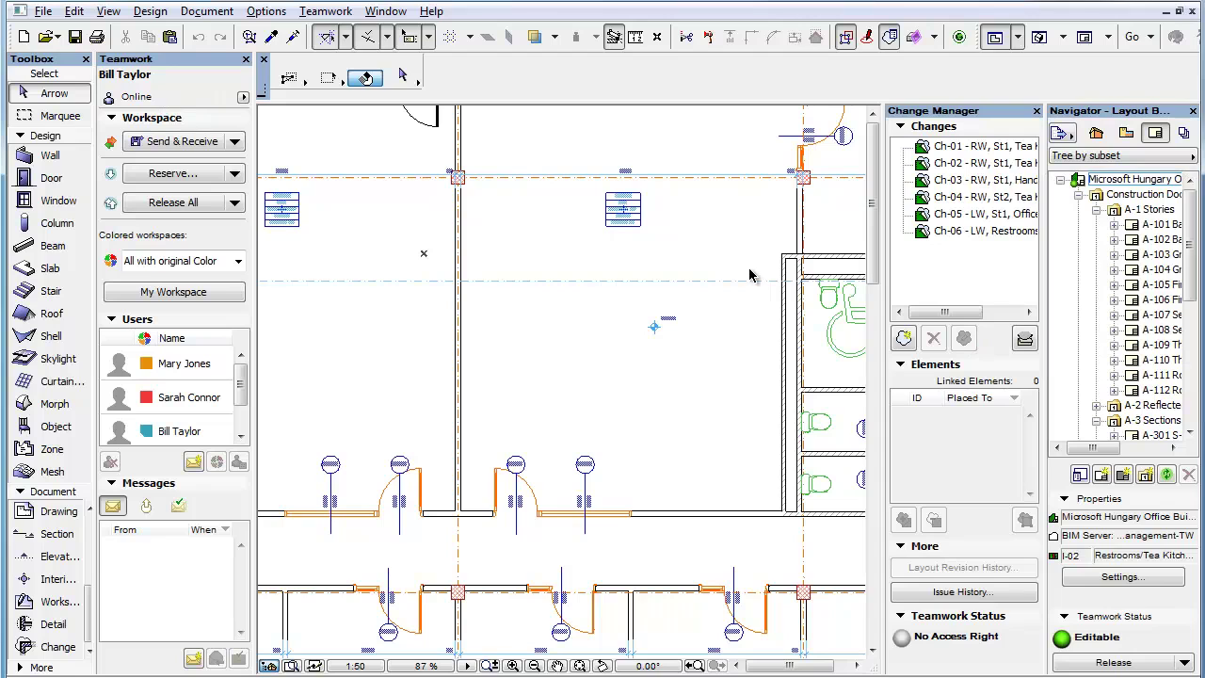
pyautogui.rightClick(1137, 179)
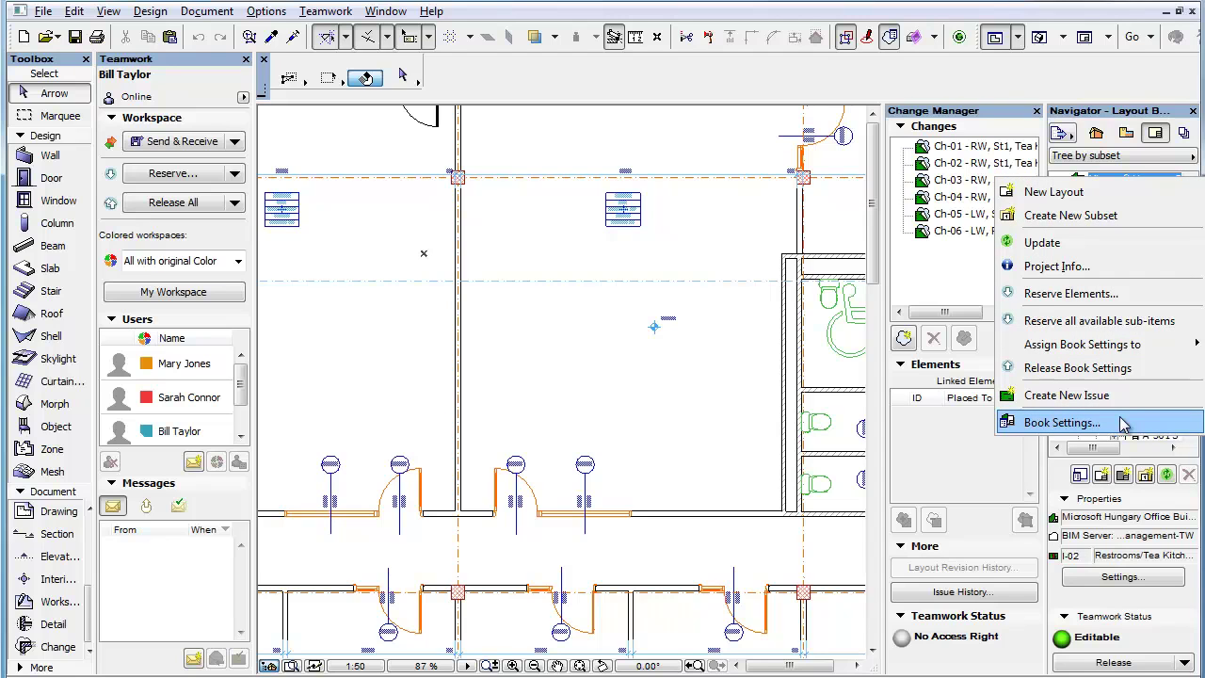
pyautogui.click(979, 527)
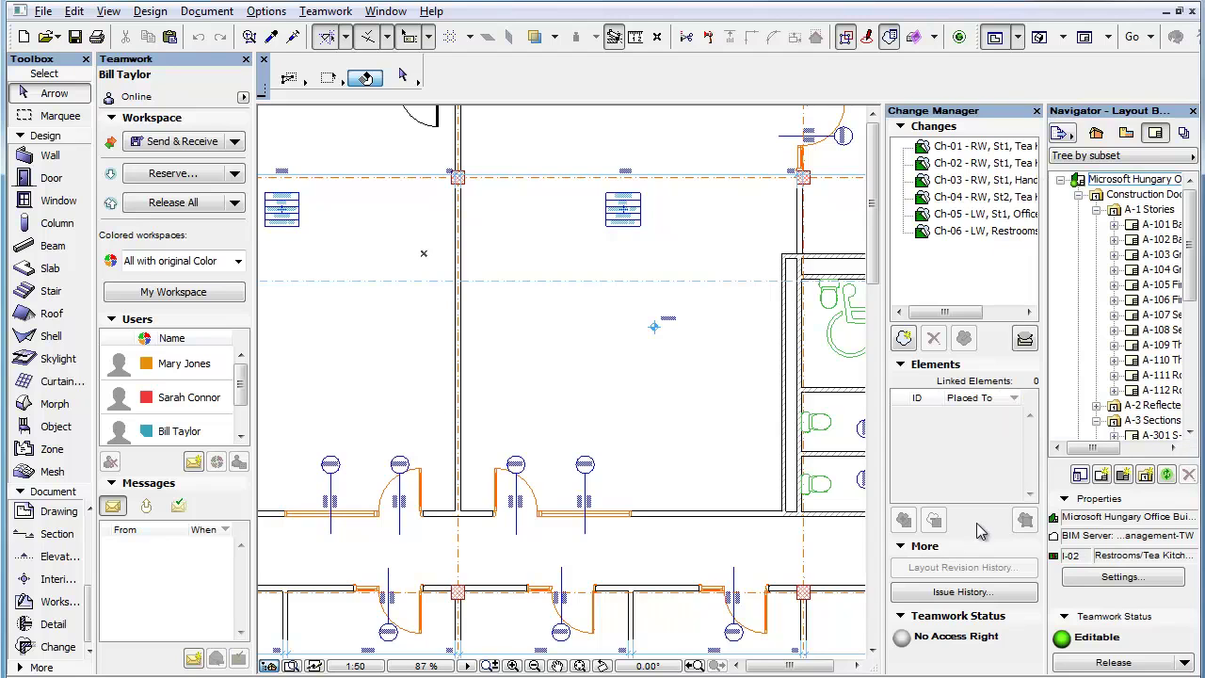
# Step: Try Reopen Last Issue in Issue History, accept the no-access-rights warning, and cancel
pyautogui.click(1024, 592)
pyautogui.click(805, 375)
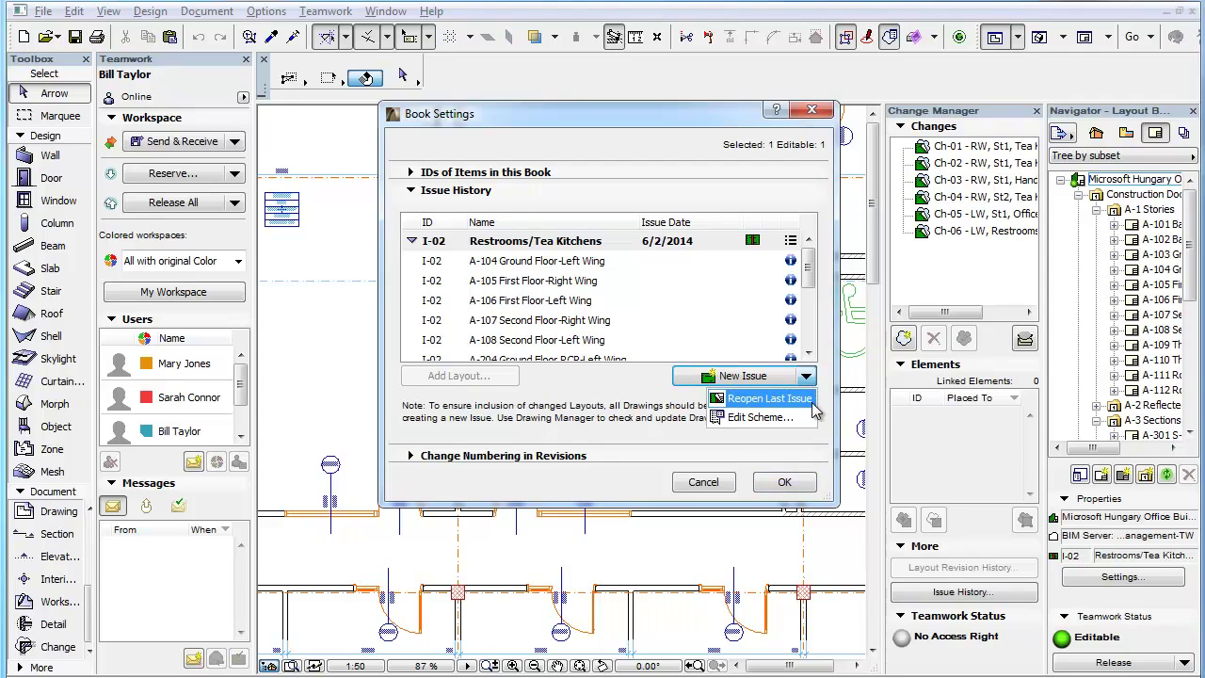
pyautogui.click(815, 407)
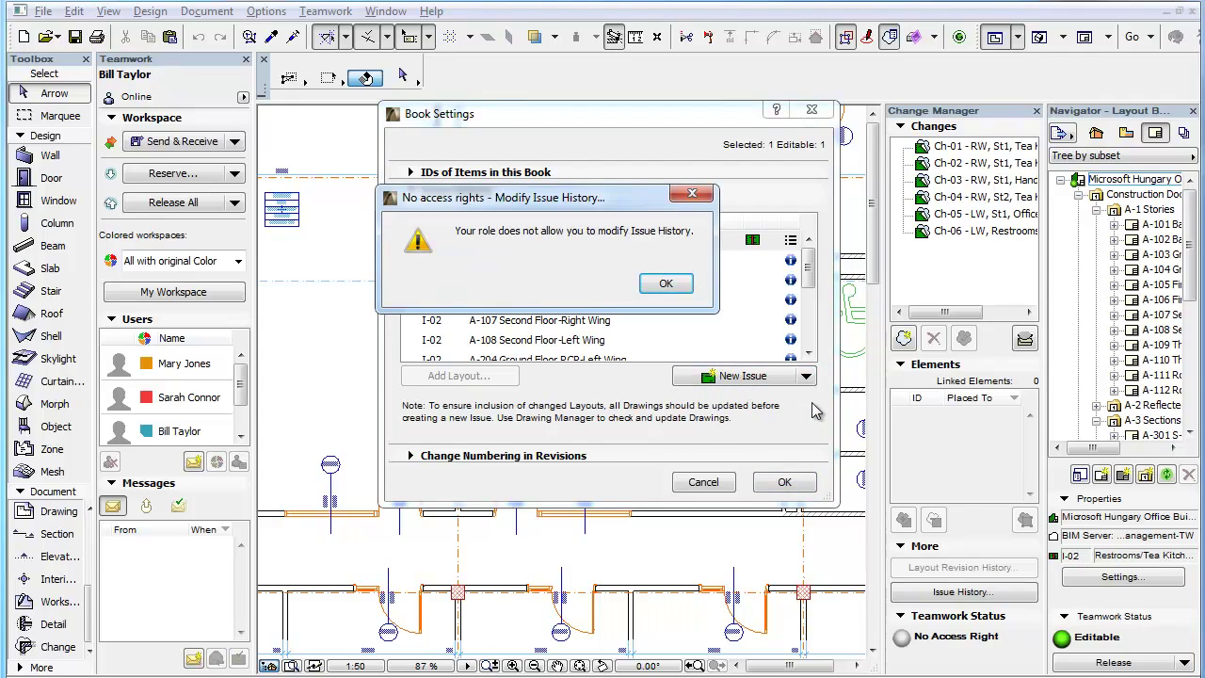
pyautogui.click(688, 287)
pyautogui.click(702, 482)
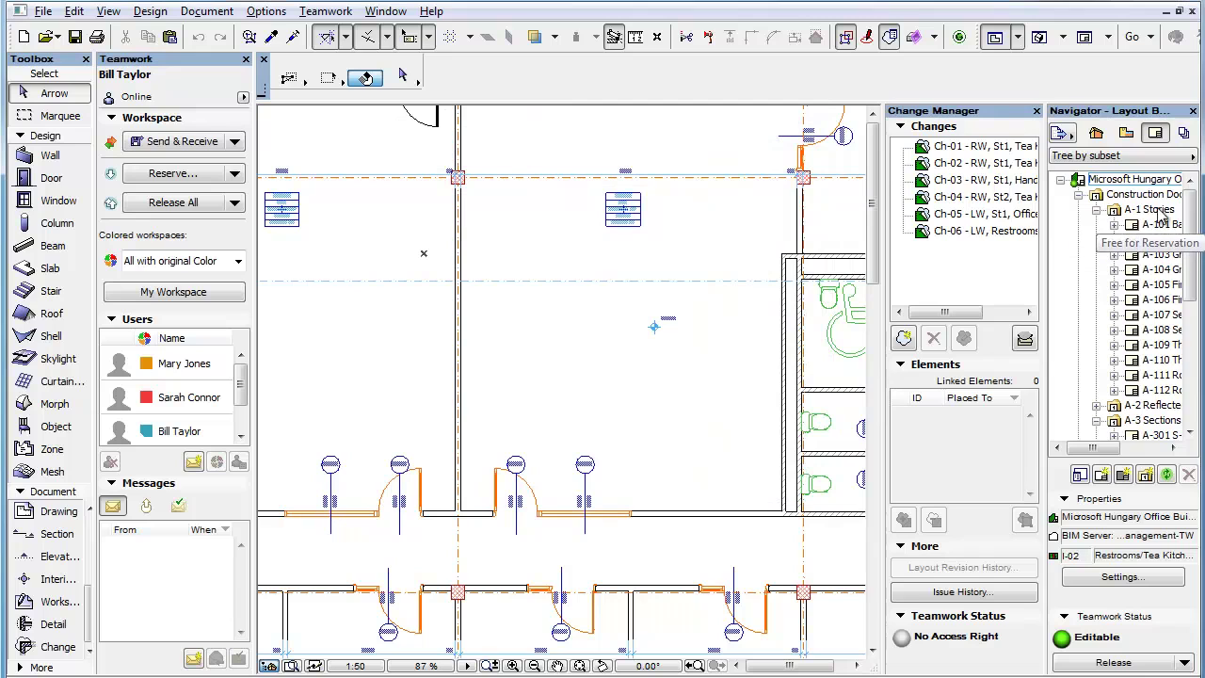
# Step: Release the Book Settings, then reserve them in the other team member's session
pyautogui.rightClick(1138, 179)
pyautogui.click(1139, 375)
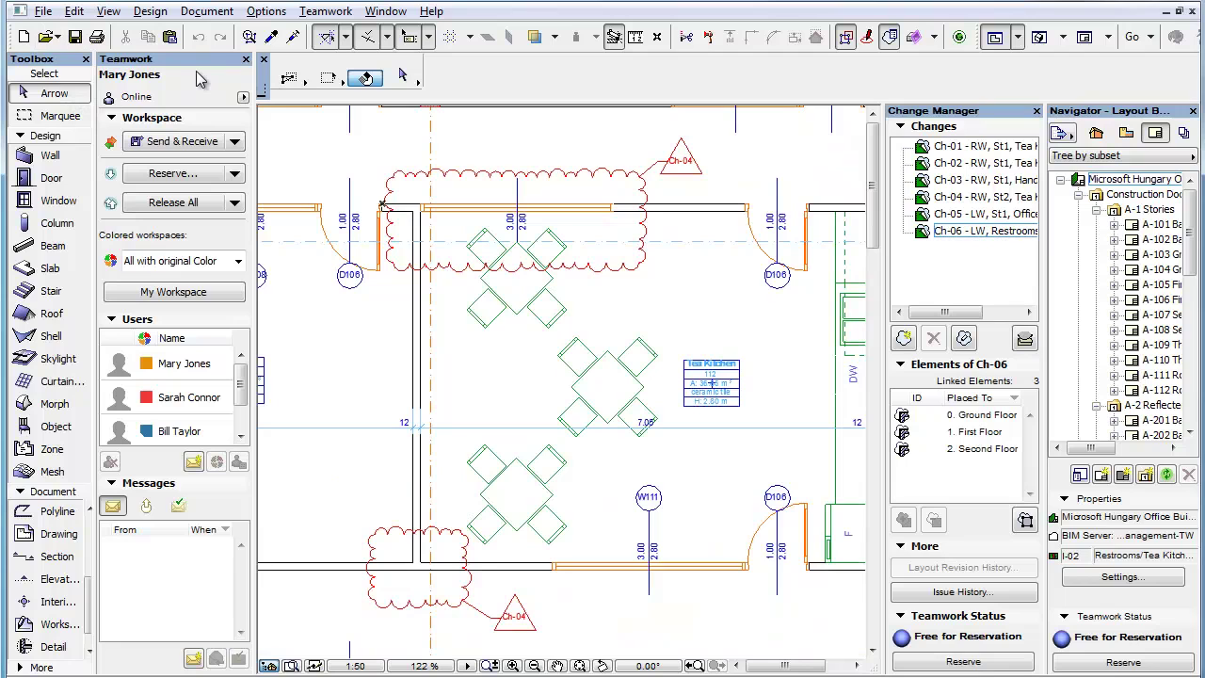
pyautogui.rightClick(1162, 181)
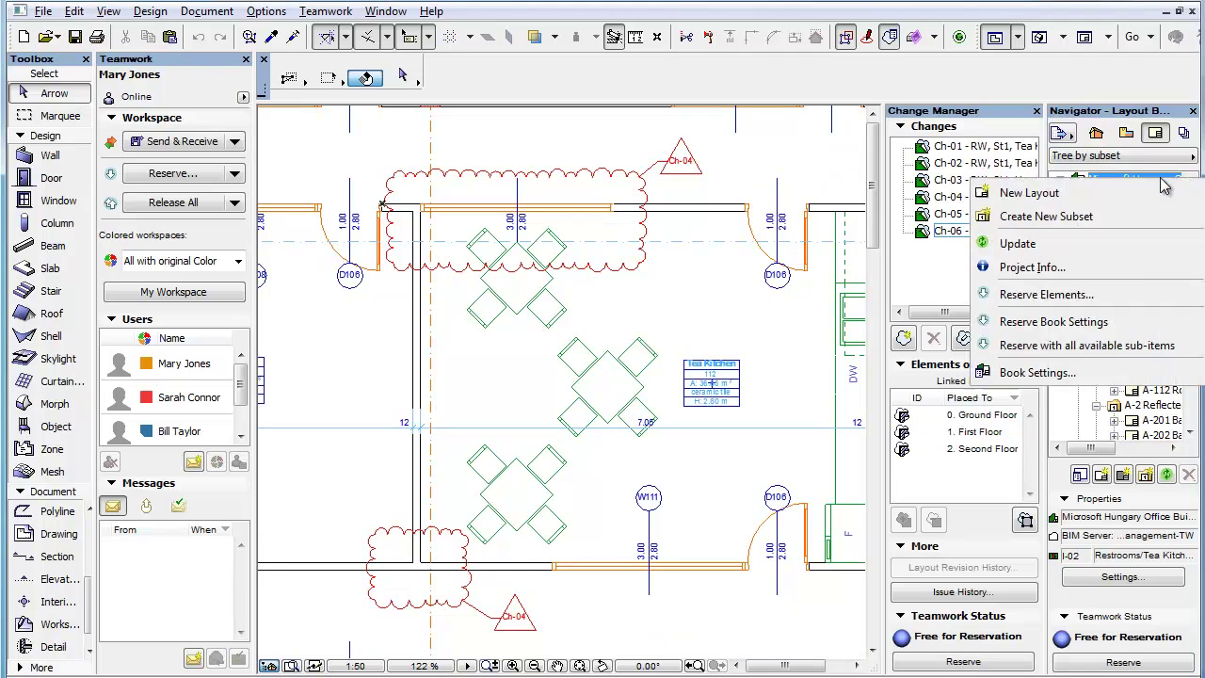
pyautogui.click(1139, 323)
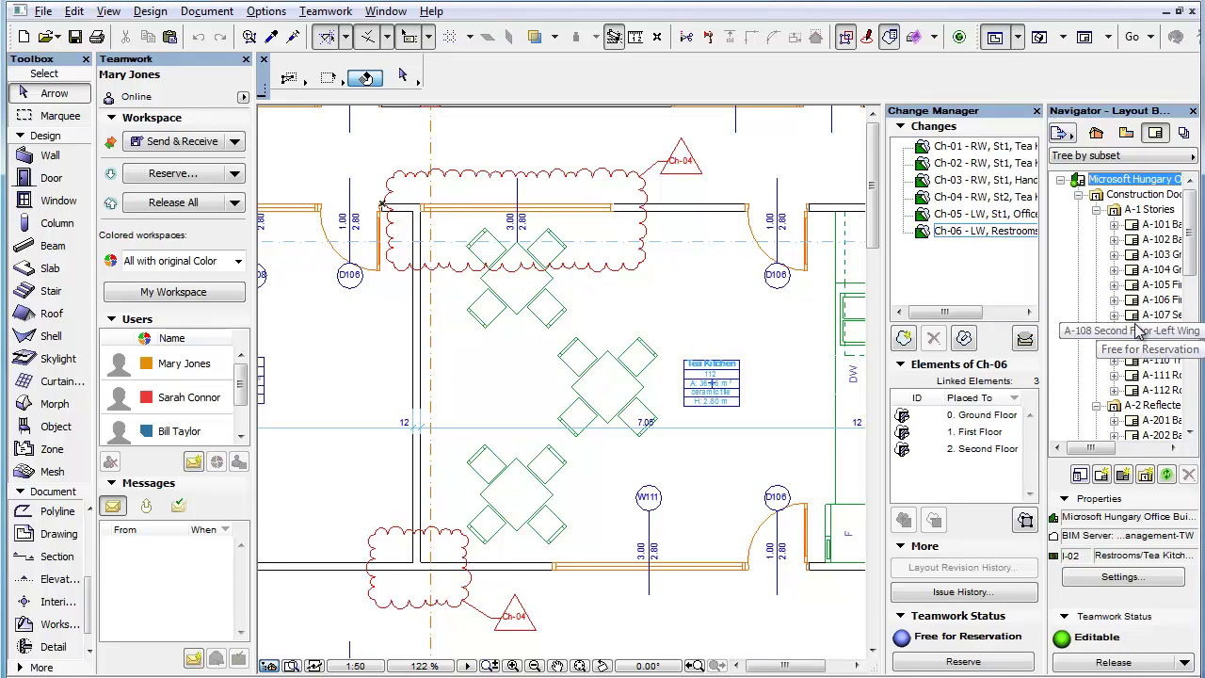
pyautogui.rightClick(1134, 180)
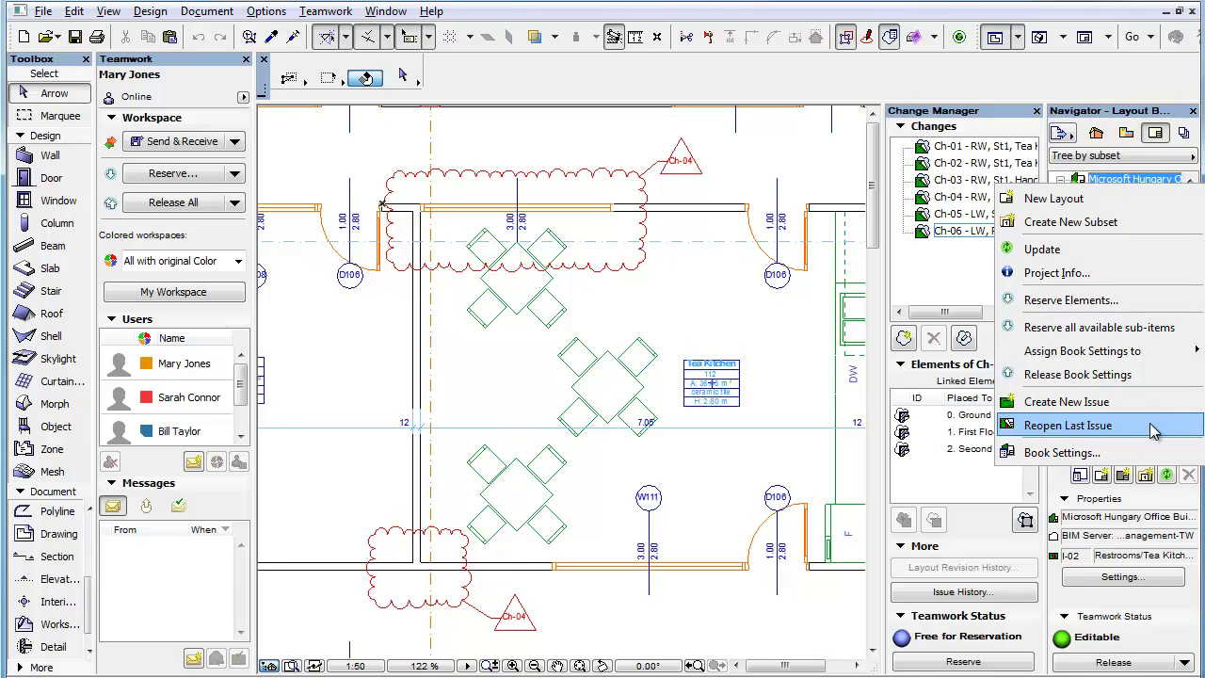
pyautogui.click(979, 529)
# Step: Choose Reopen Last Issue from the New Issue dropdown in Issue History
pyautogui.click(1020, 593)
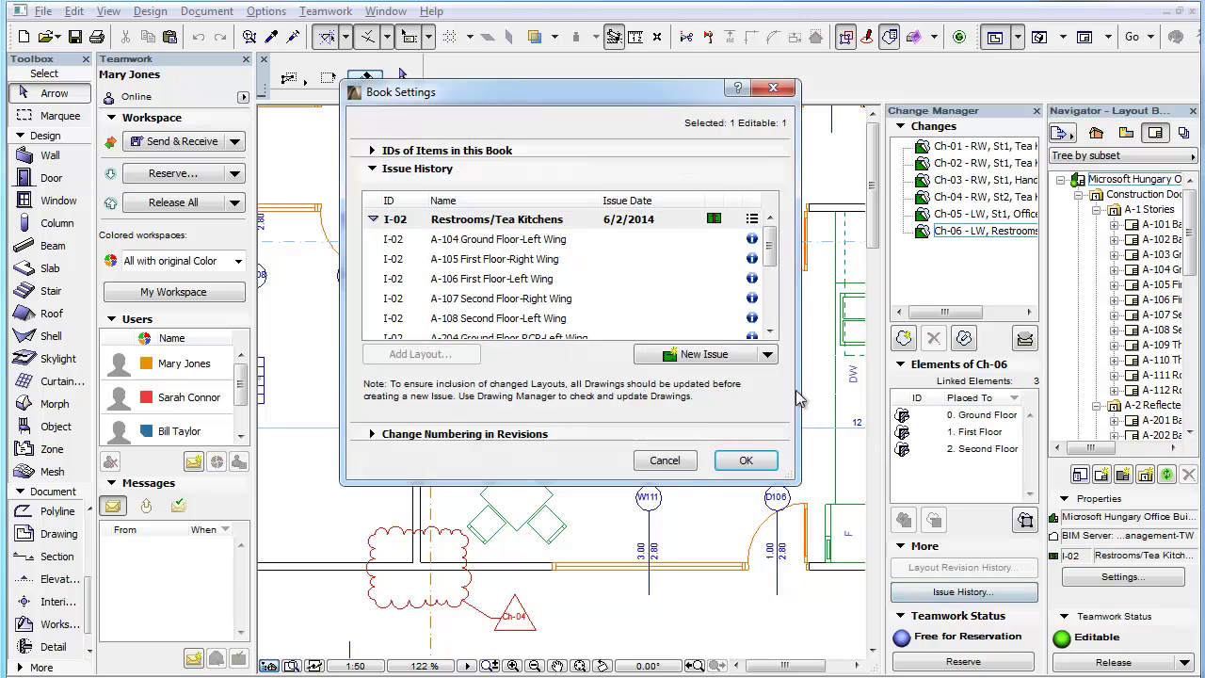
pyautogui.click(767, 354)
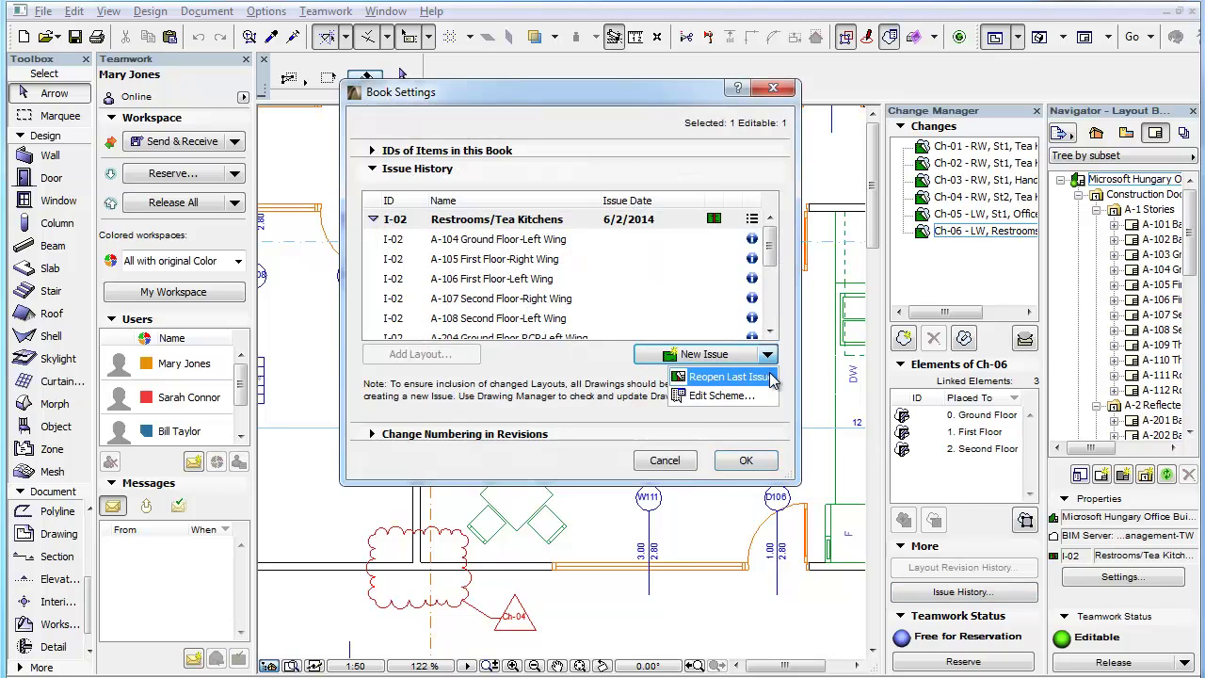
pyautogui.click(771, 378)
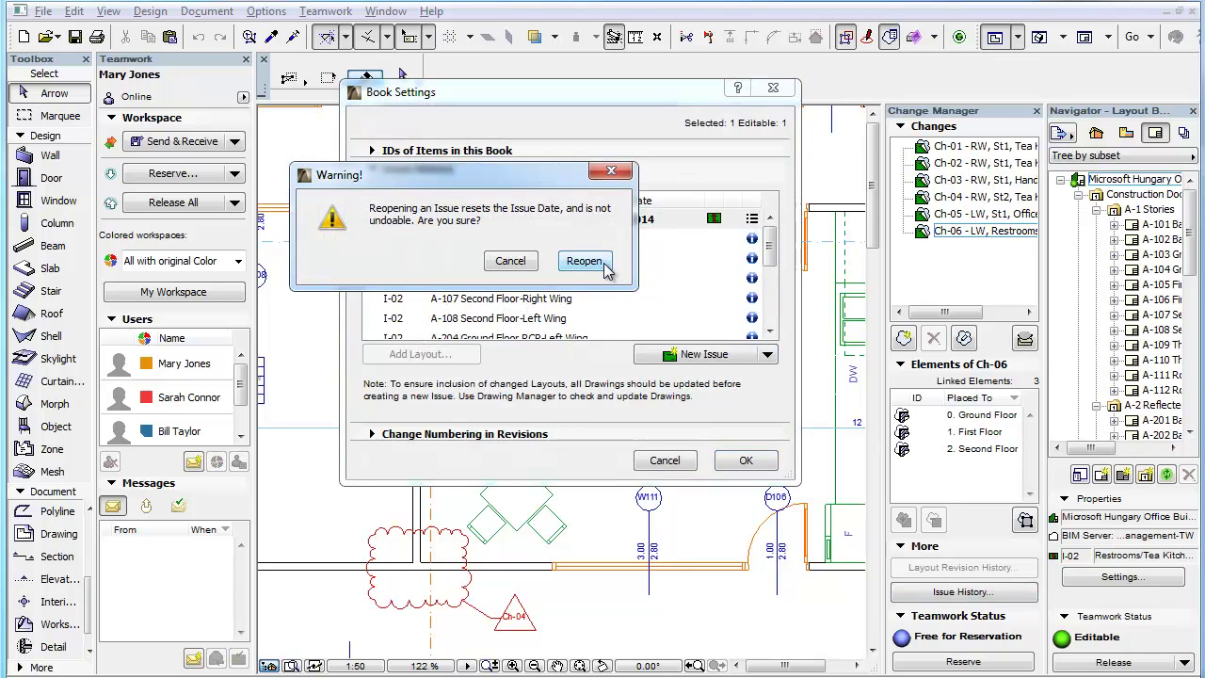